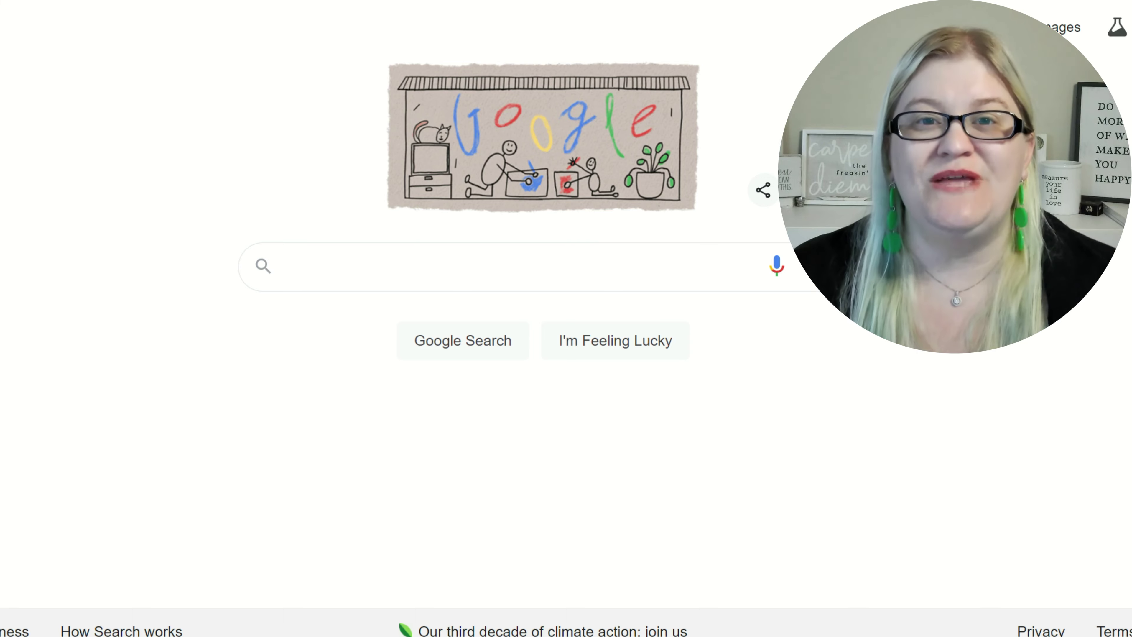
# Step: Search Google for 'home buying' and scroll down to the People also ask section
pyautogui.click(448, 264)
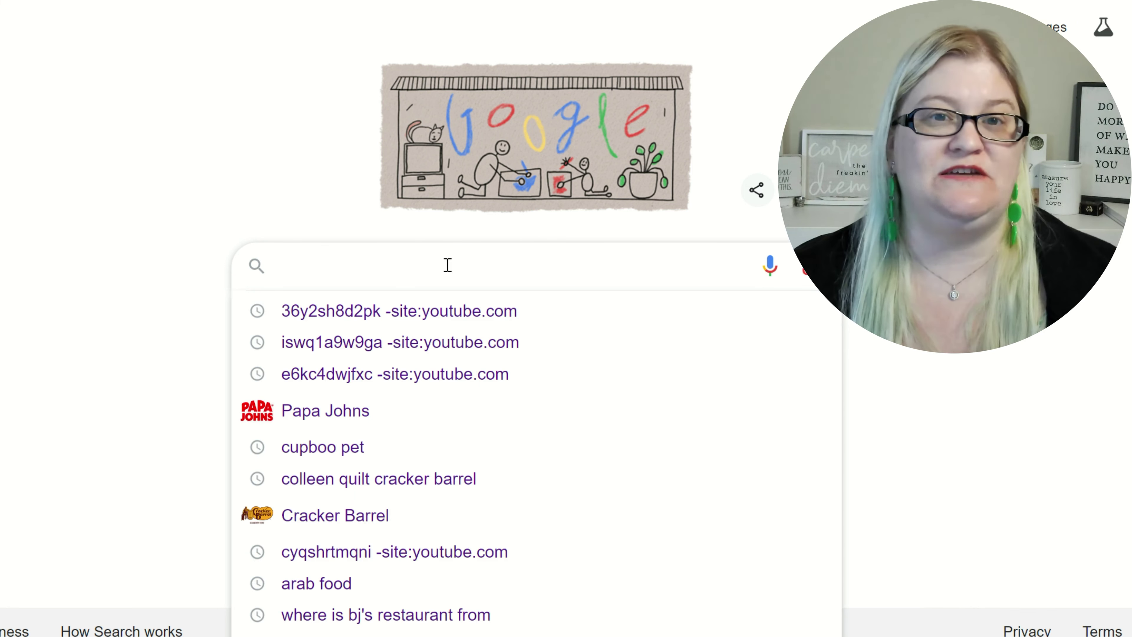
pyautogui.write('hi')
pyautogui.press('BackSpace')
pyautogui.write('ome ')
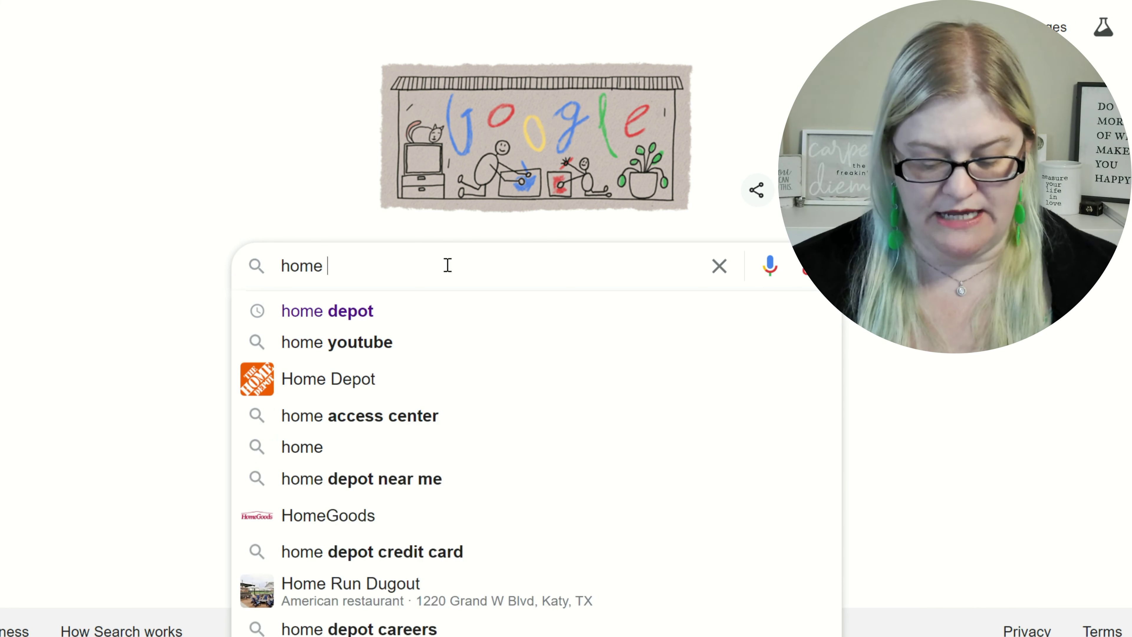
pyautogui.write('buying')
pyautogui.press('Return')
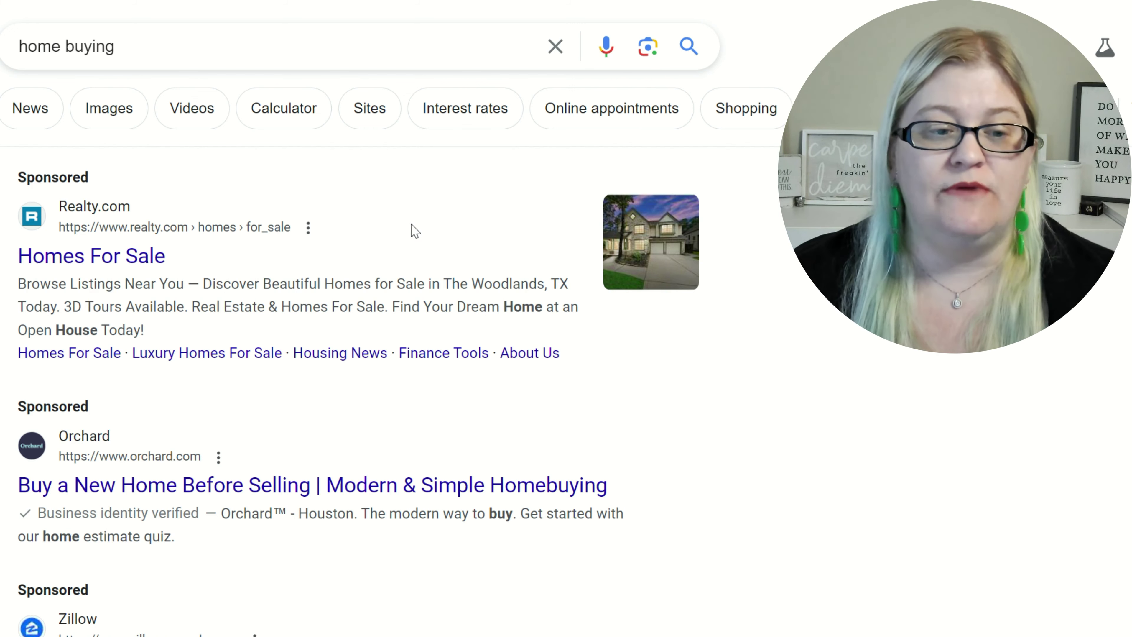
pyautogui.scroll(-15, 415, 230)
pyautogui.scroll(-15, 414, 231)
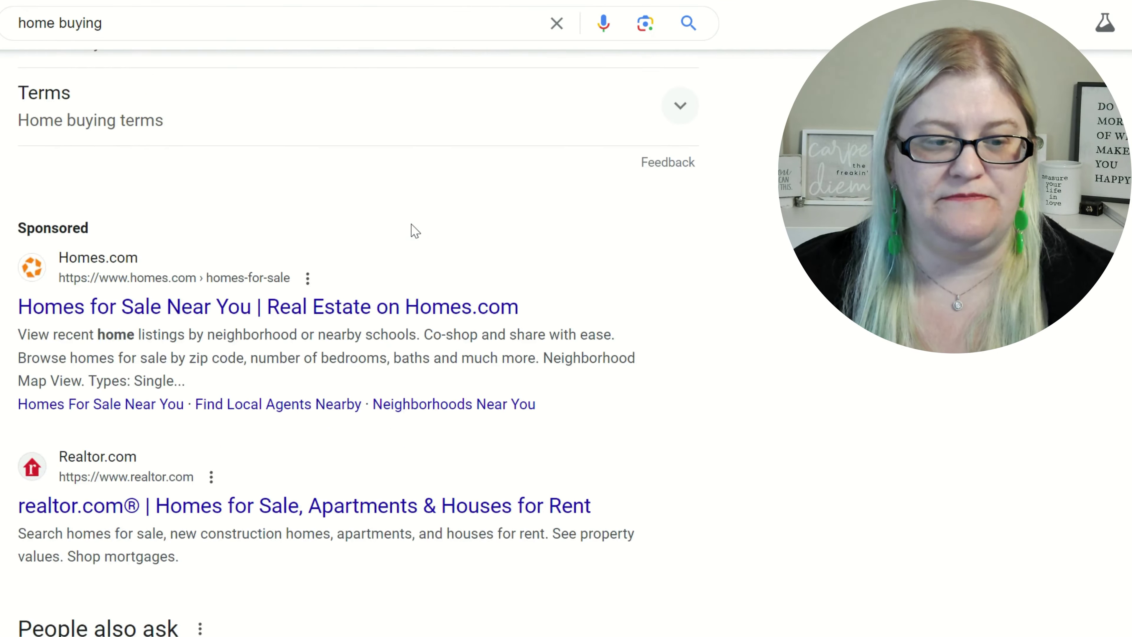
pyautogui.scroll(-8, 415, 231)
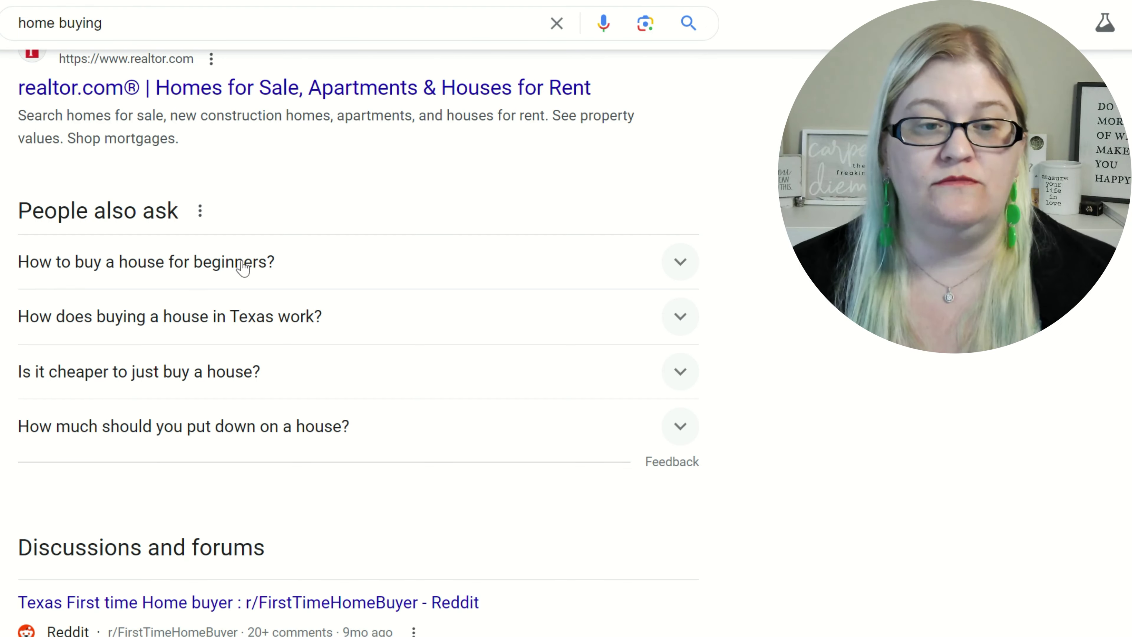
# Step: Expand and collapse several People also ask questions, including the salary one, to load more questions
pyautogui.doubleClick(679, 263)
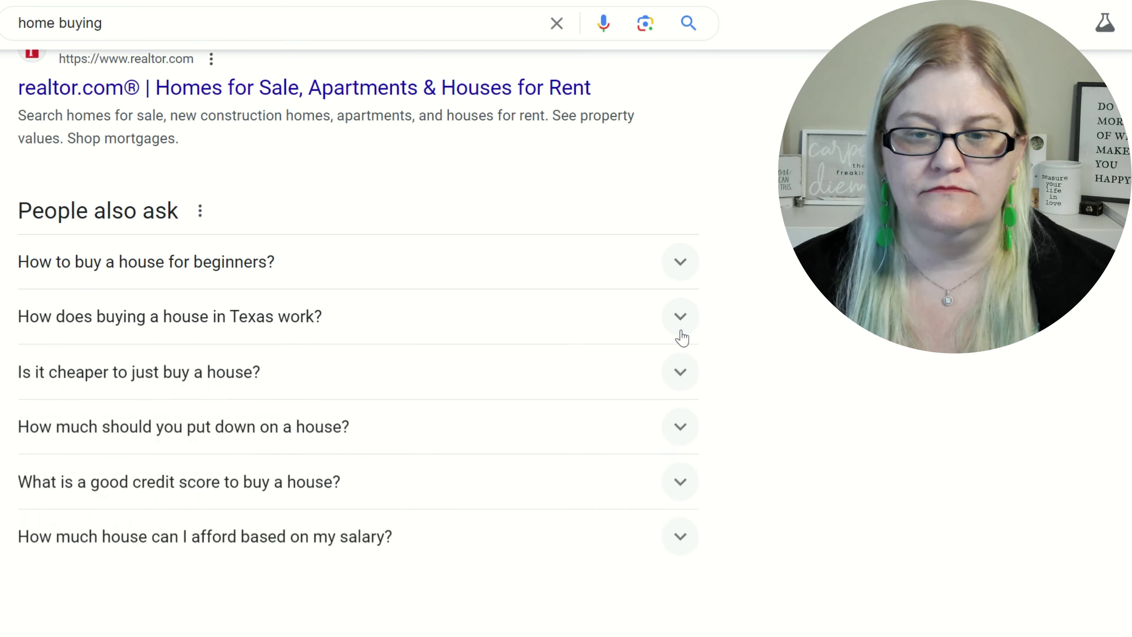
pyautogui.scroll(-5, 775, 329)
pyautogui.click(682, 174)
pyautogui.click(682, 174)
pyautogui.click(680, 398)
pyautogui.click(680, 404)
pyautogui.scroll(4, 797, 401)
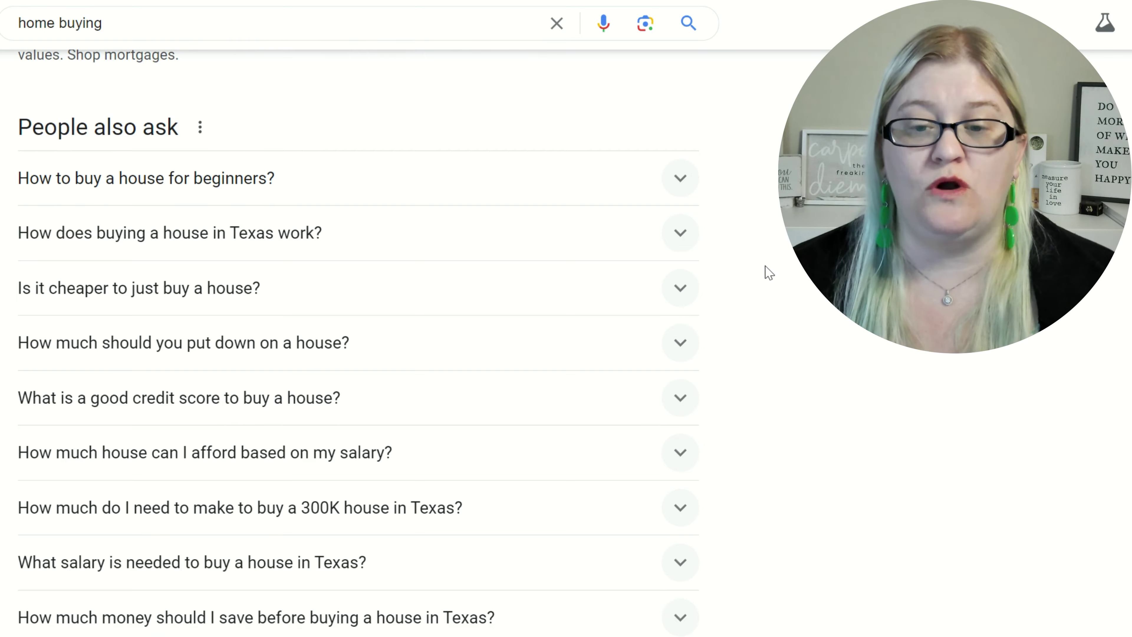
pyautogui.scroll(-20, 769, 272)
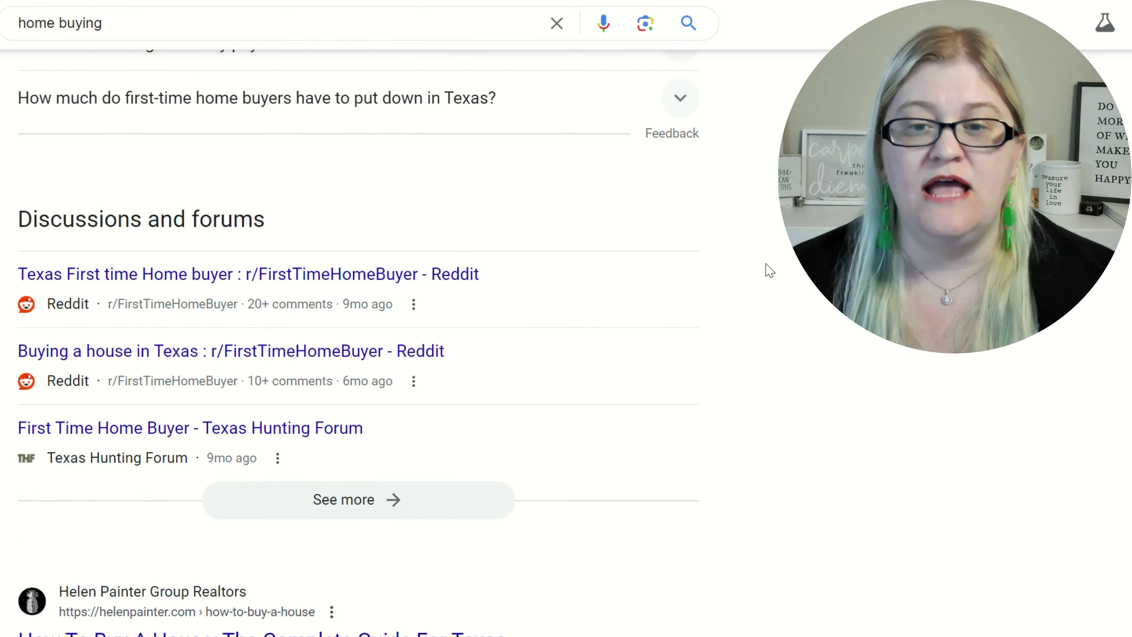
pyautogui.scroll(20, 765, 264)
pyautogui.scroll(5, 766, 264)
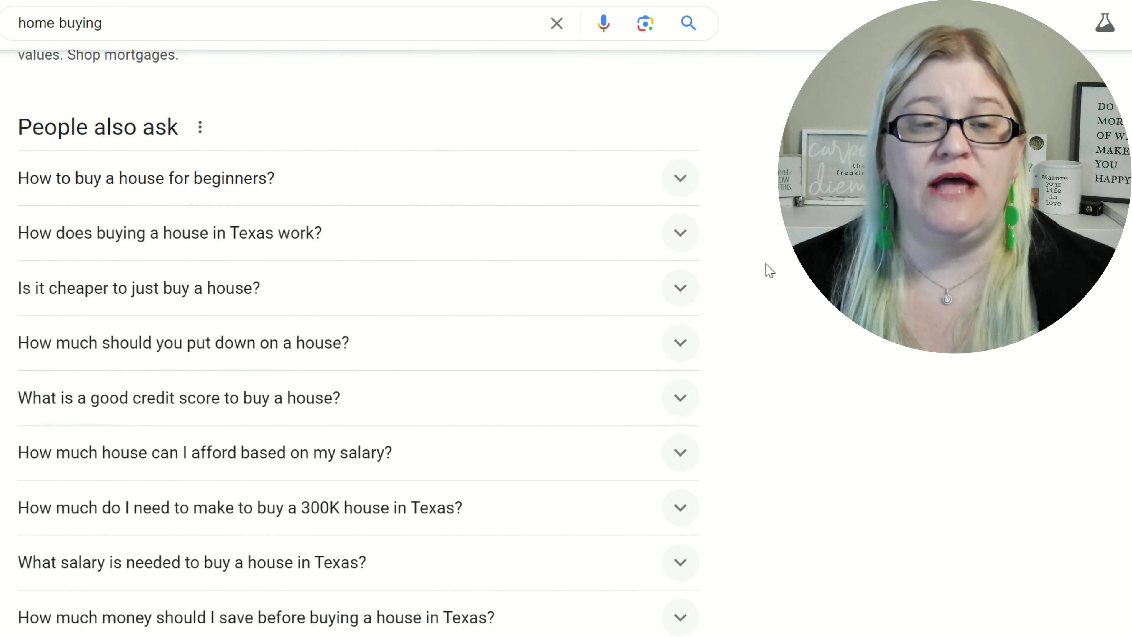
pyautogui.scroll(2, 579, 207)
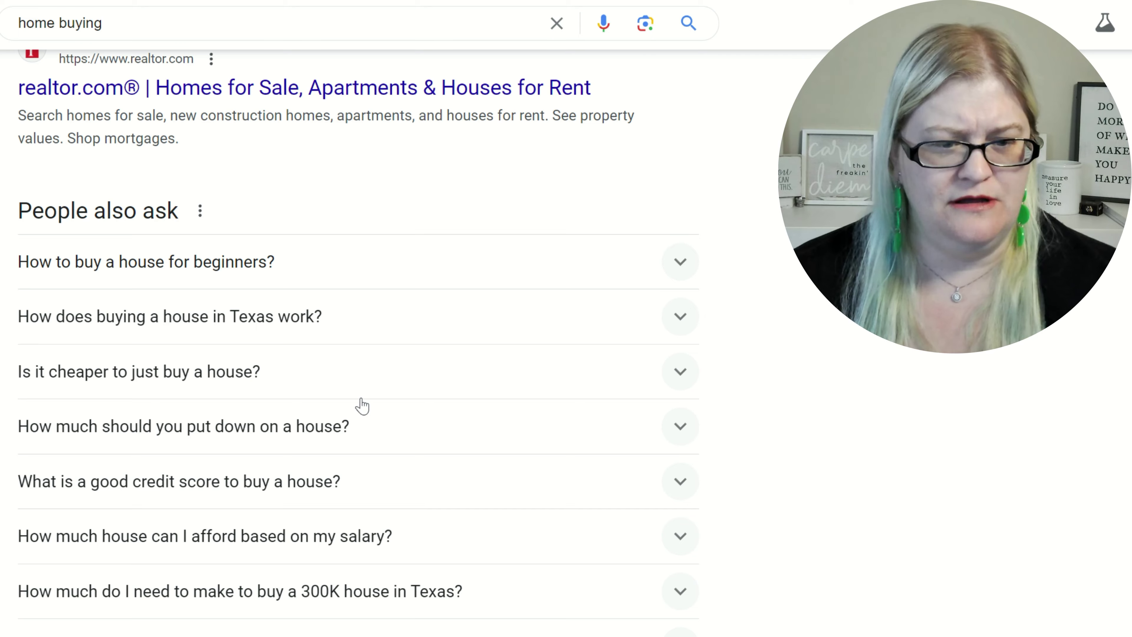
# Step: Expand 'How does buying a house in Texas work?' in the People also ask list
pyautogui.scroll(-2, 360, 411)
pyautogui.scroll(-2, 361, 415)
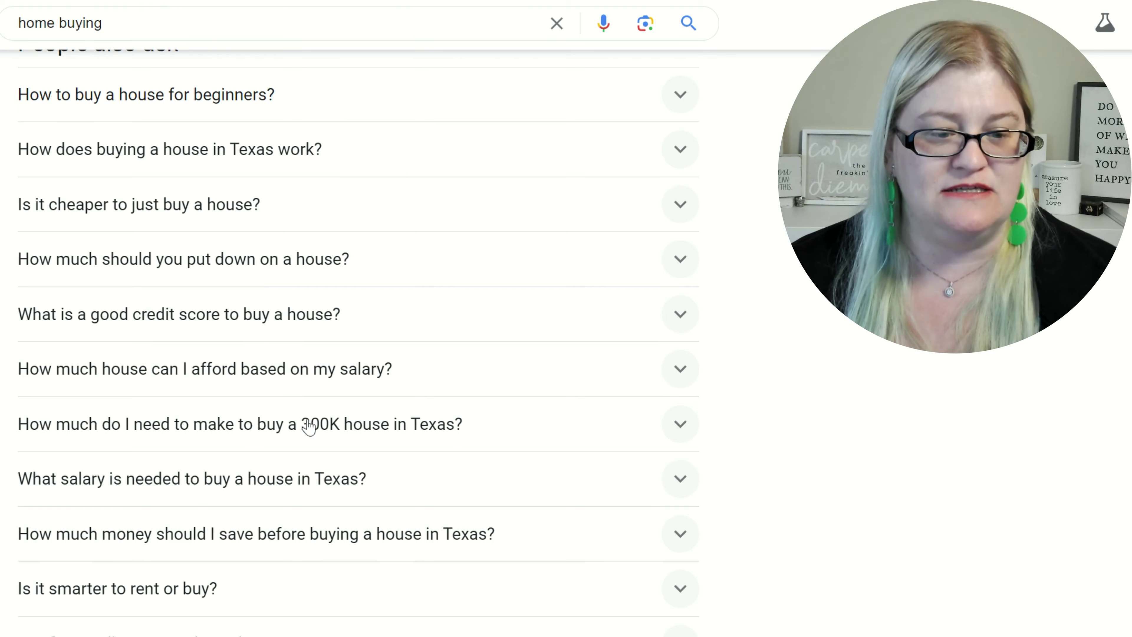
pyautogui.scroll(-3, 306, 422)
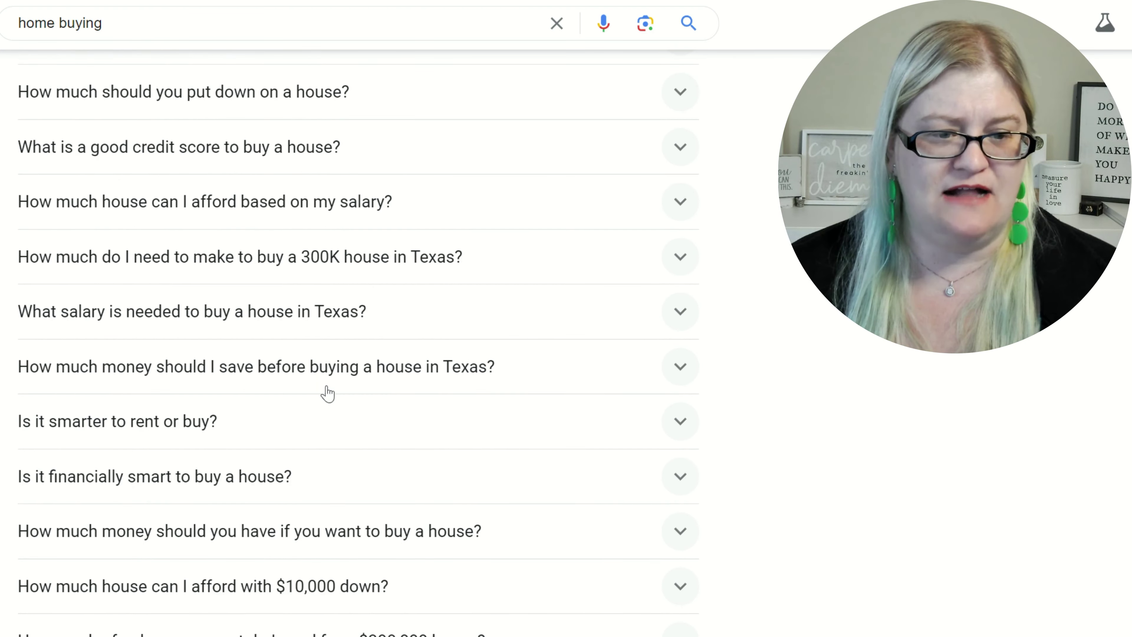
pyautogui.scroll(-3, 349, 398)
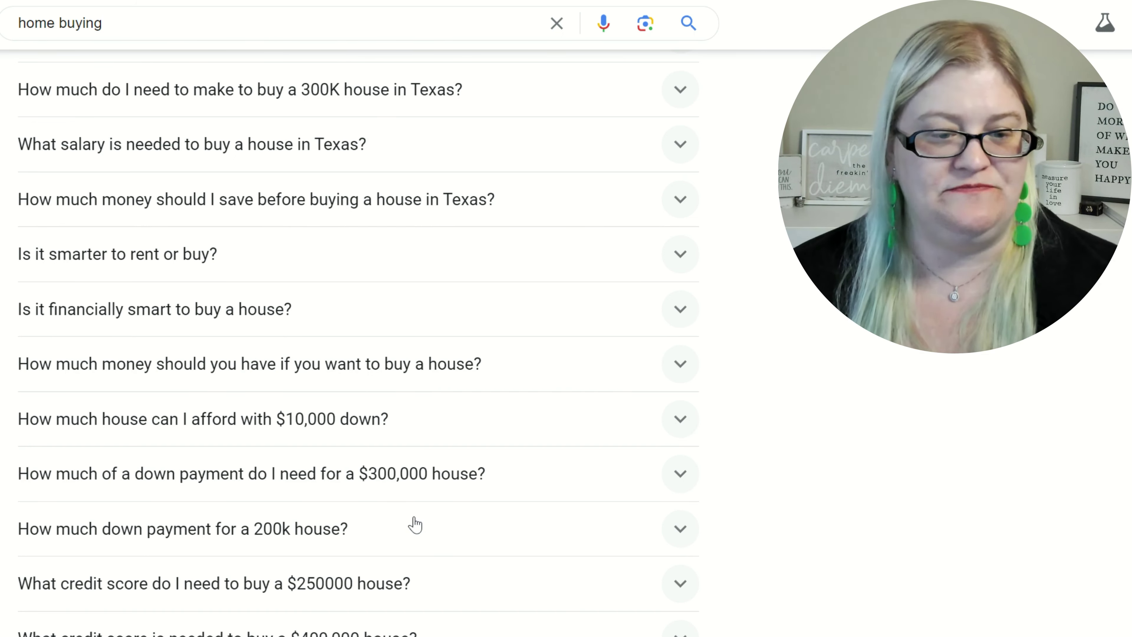
pyautogui.scroll(6, 537, 482)
pyautogui.scroll(5, 537, 482)
pyautogui.click(347, 402)
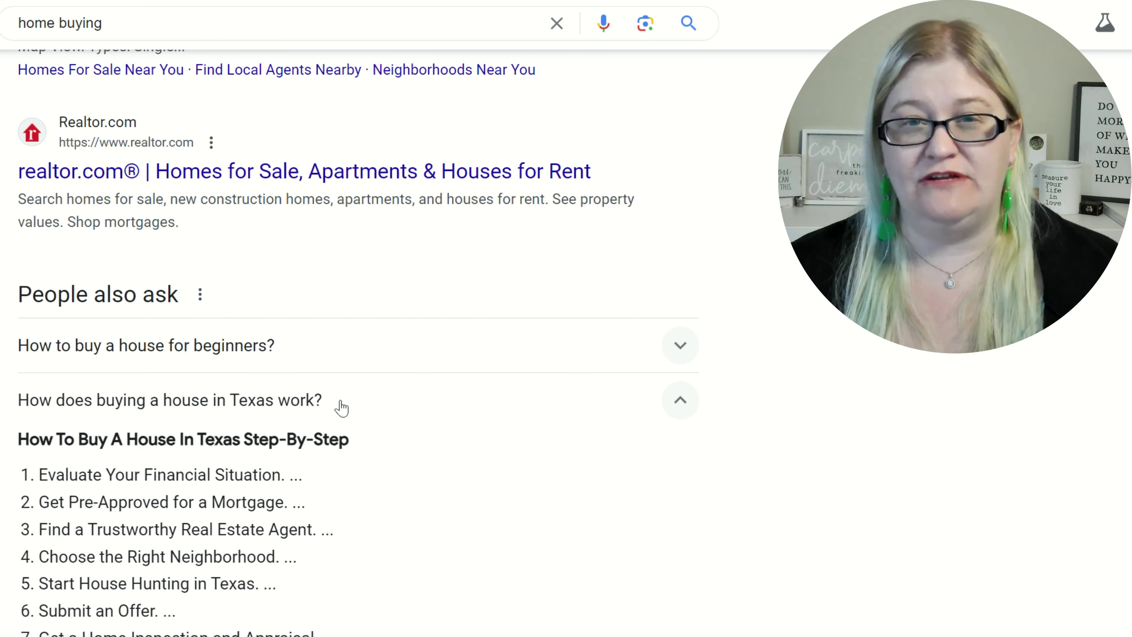
# Step: Copy the Texas question into YouTube's search box on youtube.com, dropping the trailing question mark
pyautogui.moveTo(351, 402); pyautogui.dragTo(21, 391)
pyautogui.hotkey('ctrl', 'c')
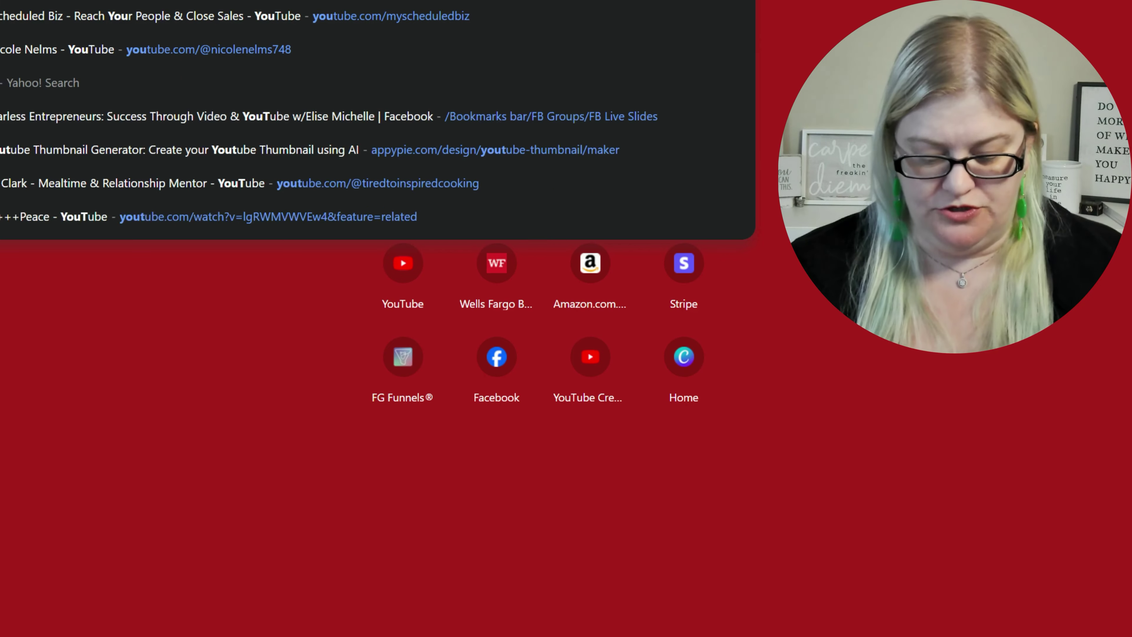
pyautogui.write('ube.com')
pyautogui.press('Return')
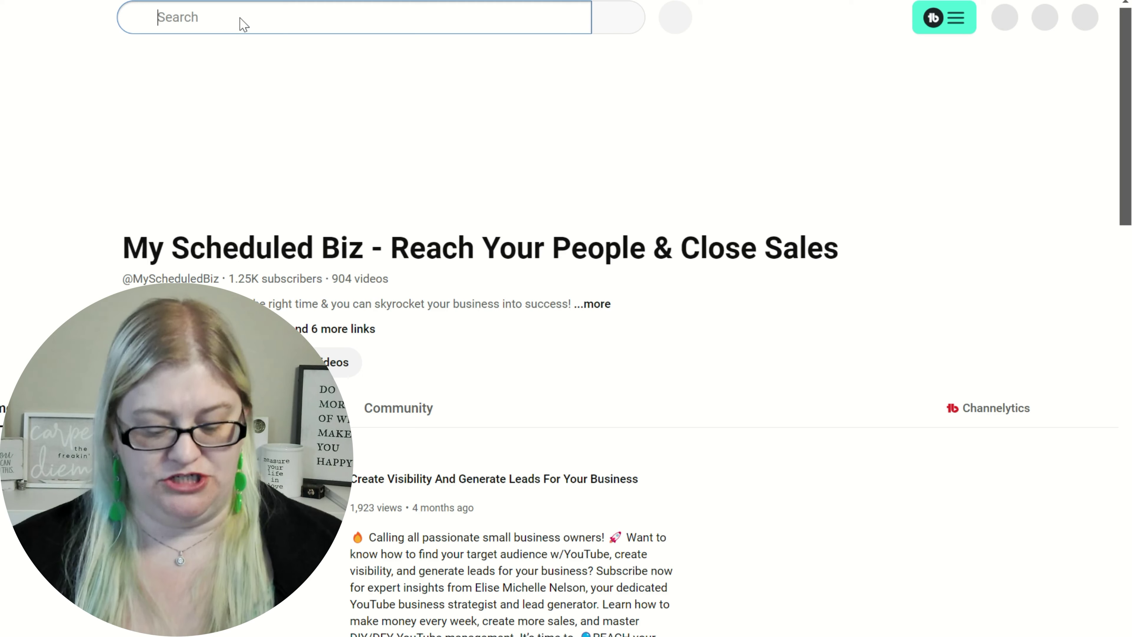
pyautogui.hotkey('ctrl', 'v')
pyautogui.press('BackSpace')
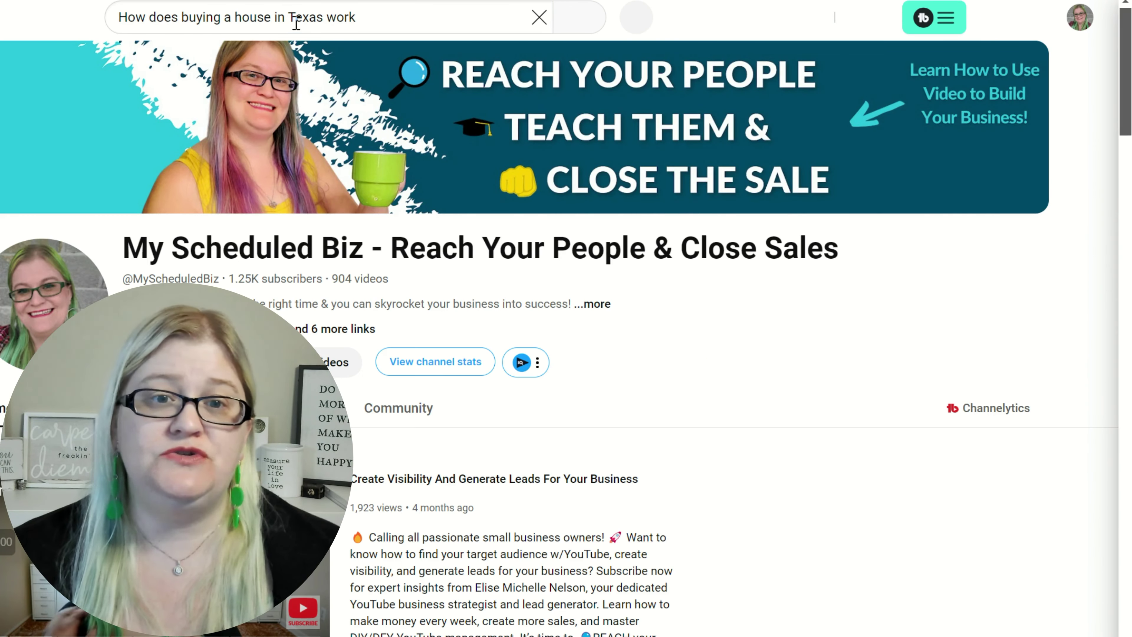
# Step: Search YouTube for 'How does buying a house in Texas work' and note vidIQ's 54, Medium score
pyautogui.press('Return')
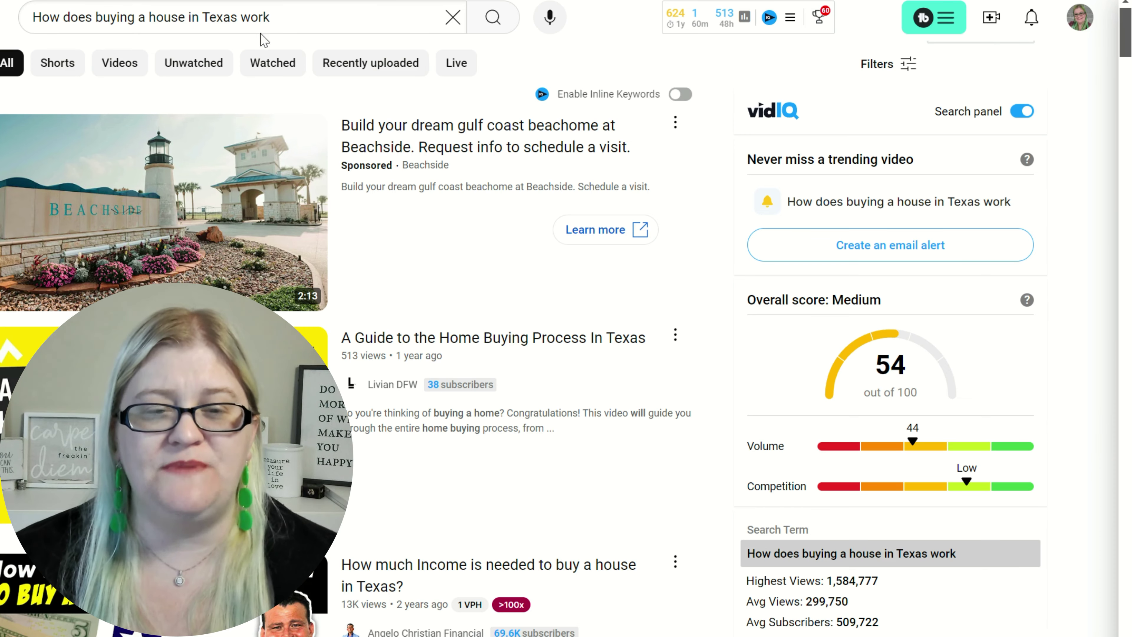
# Step: Scroll the sidebar to read the Texas query's TubeBuddy keyword score, Excellent 100/100
pyautogui.scroll(-6, 816, 271)
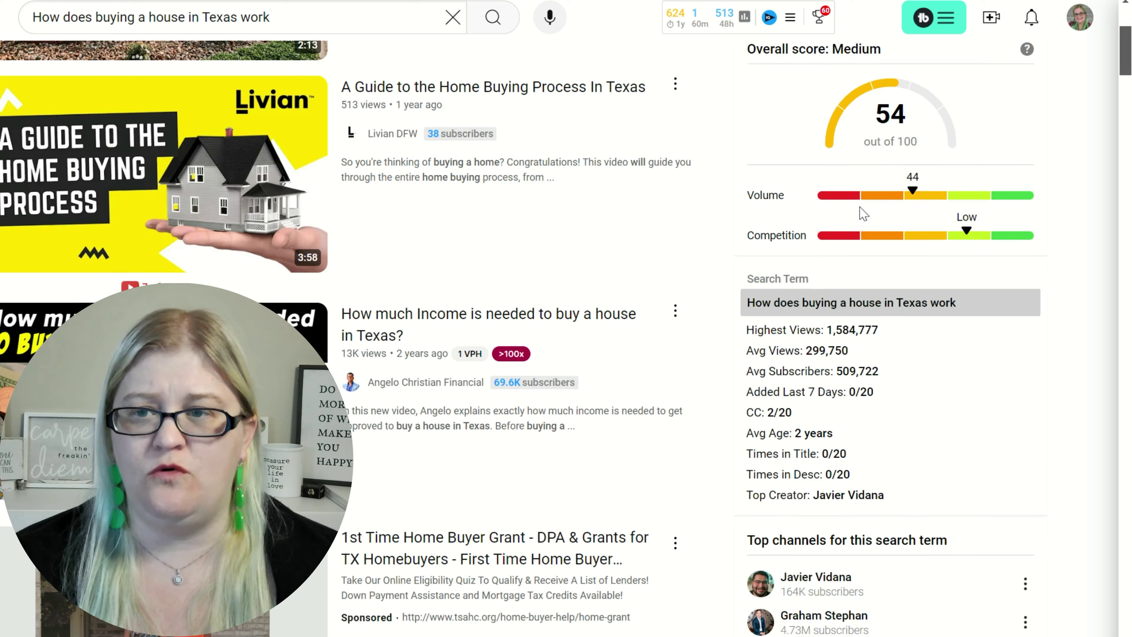
pyautogui.scroll(6, 862, 212)
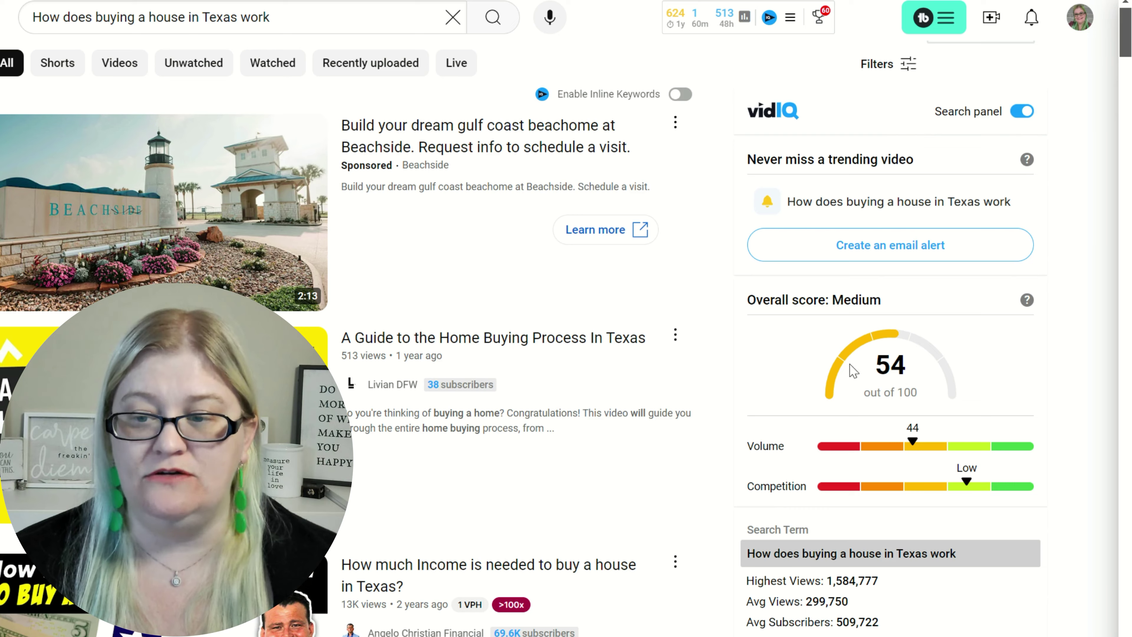
pyautogui.scroll(-15, 947, 393)
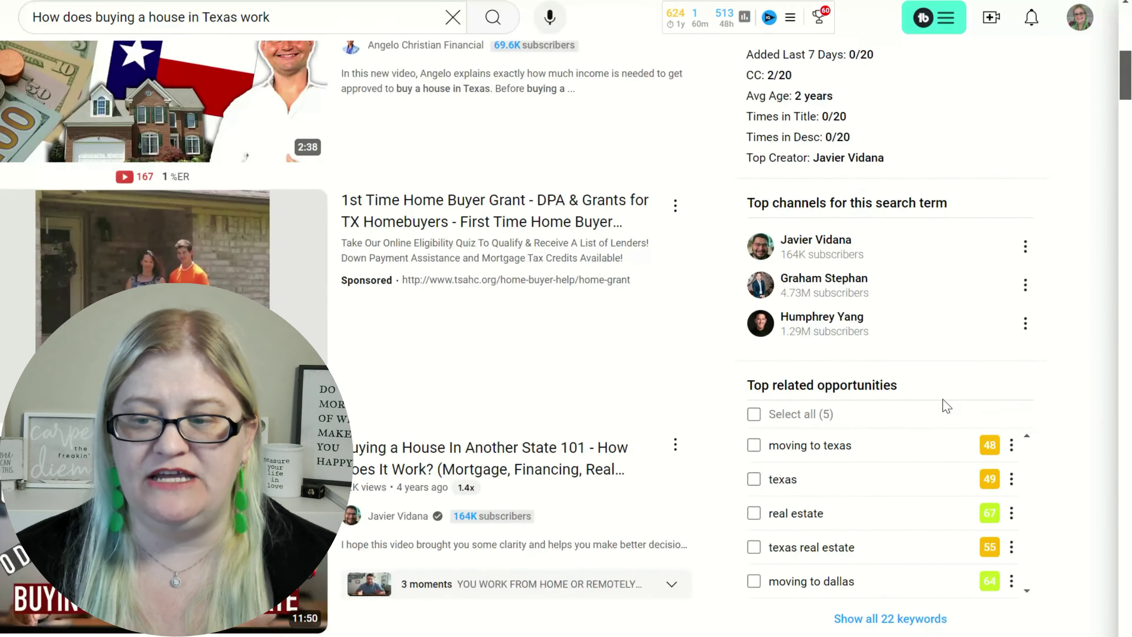
pyautogui.scroll(-4, 947, 405)
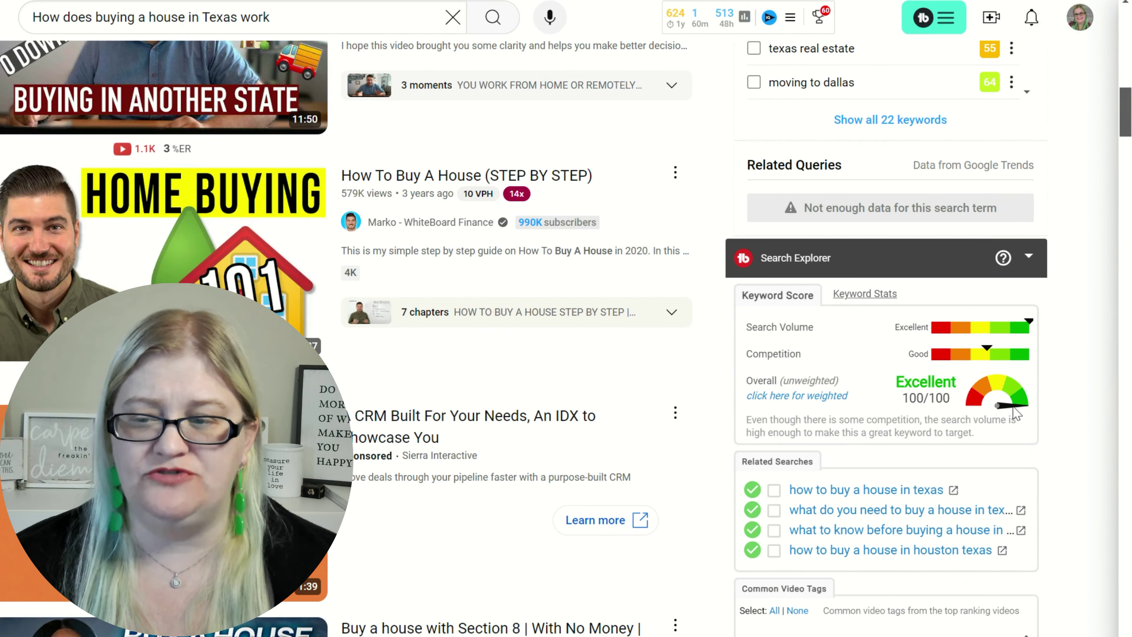
pyautogui.scroll(20, 929, 388)
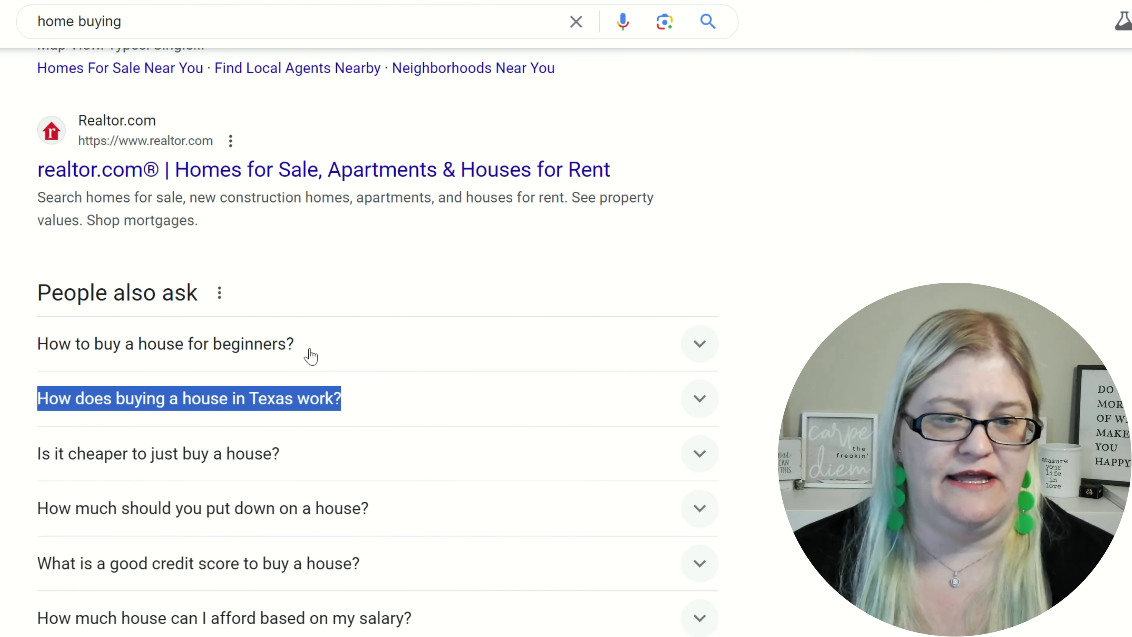
# Step: Search YouTube for the copied 'How to buy a house for beginners?' question
pyautogui.moveTo(378, 354); pyautogui.dragTo(20, 359)
pyautogui.hotkey('ctrl', 'c')
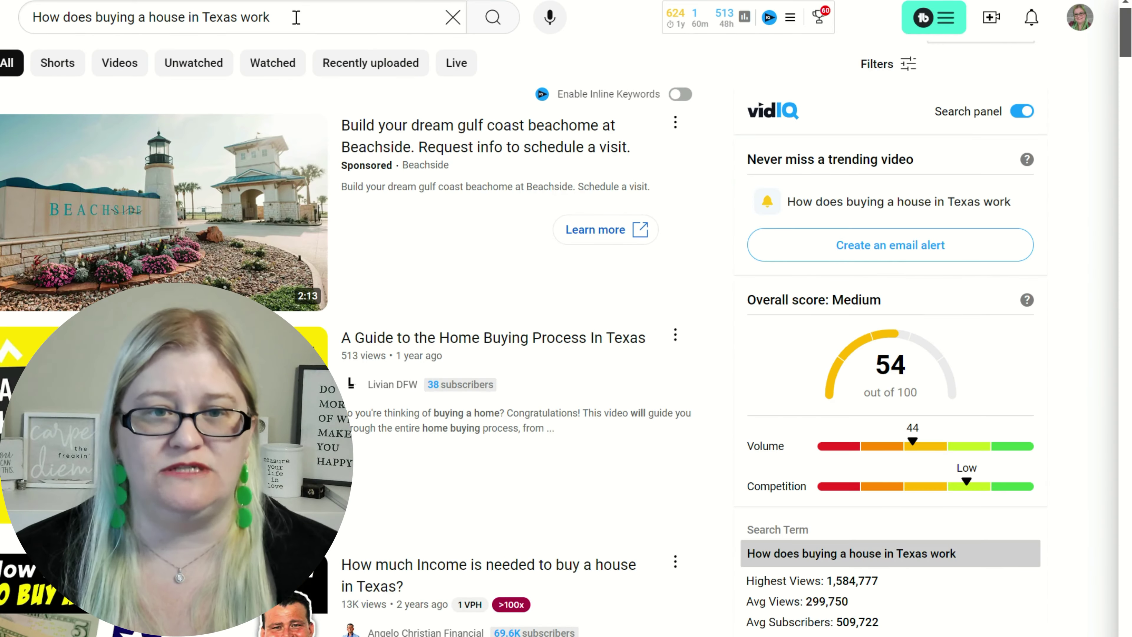
pyautogui.tripleClick(296, 17)
pyautogui.hotkey('ctrl', 'v')
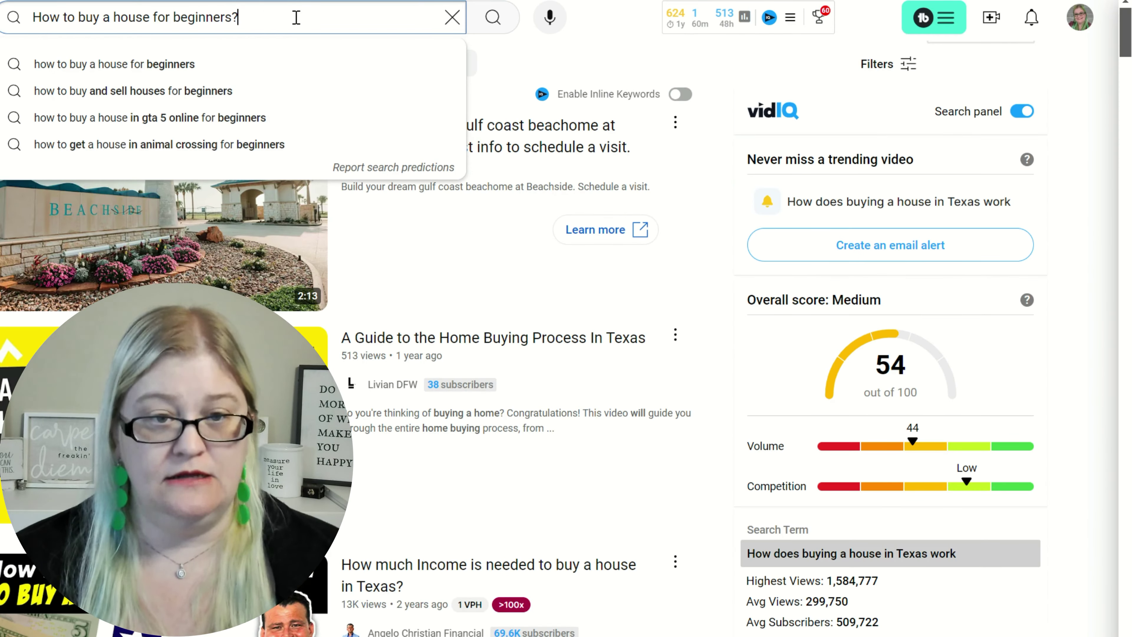
pyautogui.press('Return')
# Step: Rerun the beginners search without the question mark, getting a vidIQ score of 47/100
pyautogui.click(307, 18)
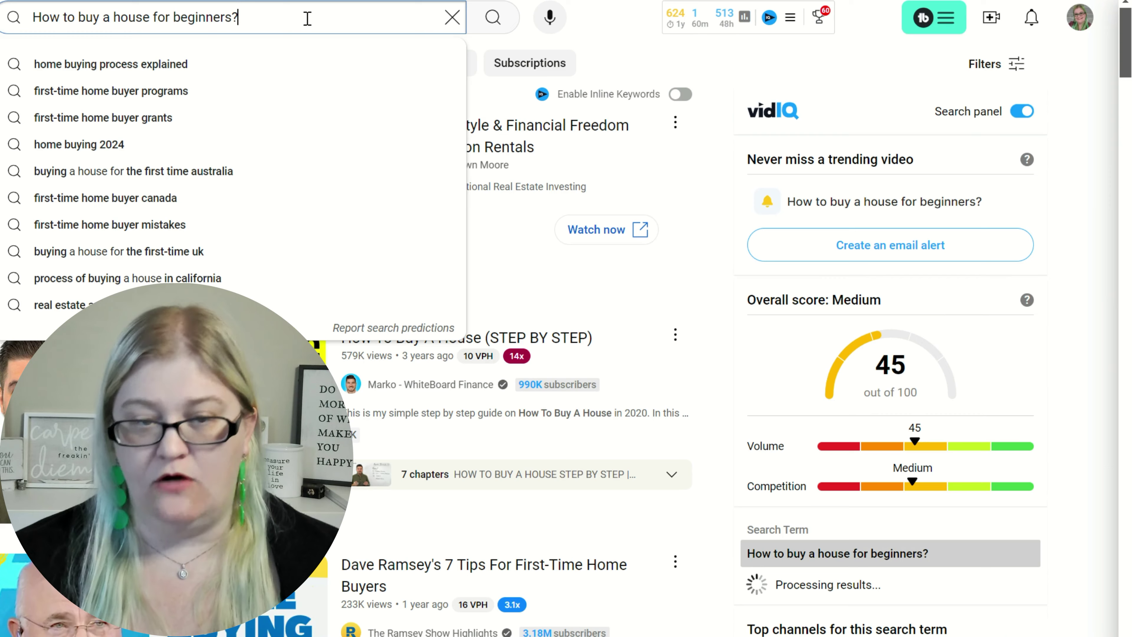
pyautogui.press('BackSpace')
pyautogui.press('Return')
pyautogui.scroll(-8, 653, 225)
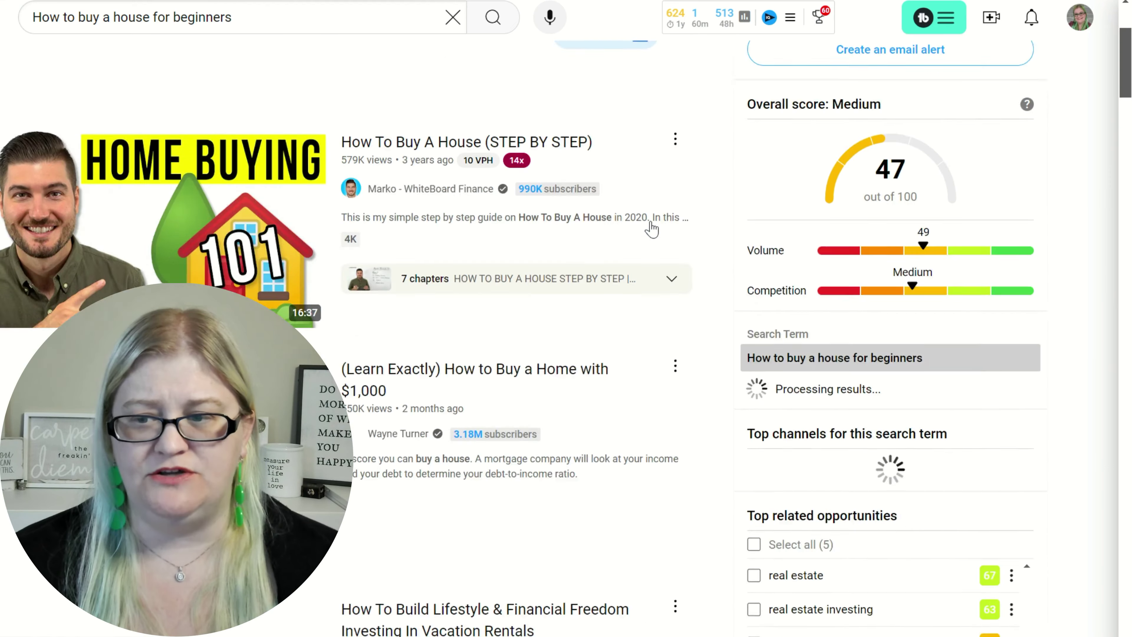
pyautogui.scroll(10, 653, 227)
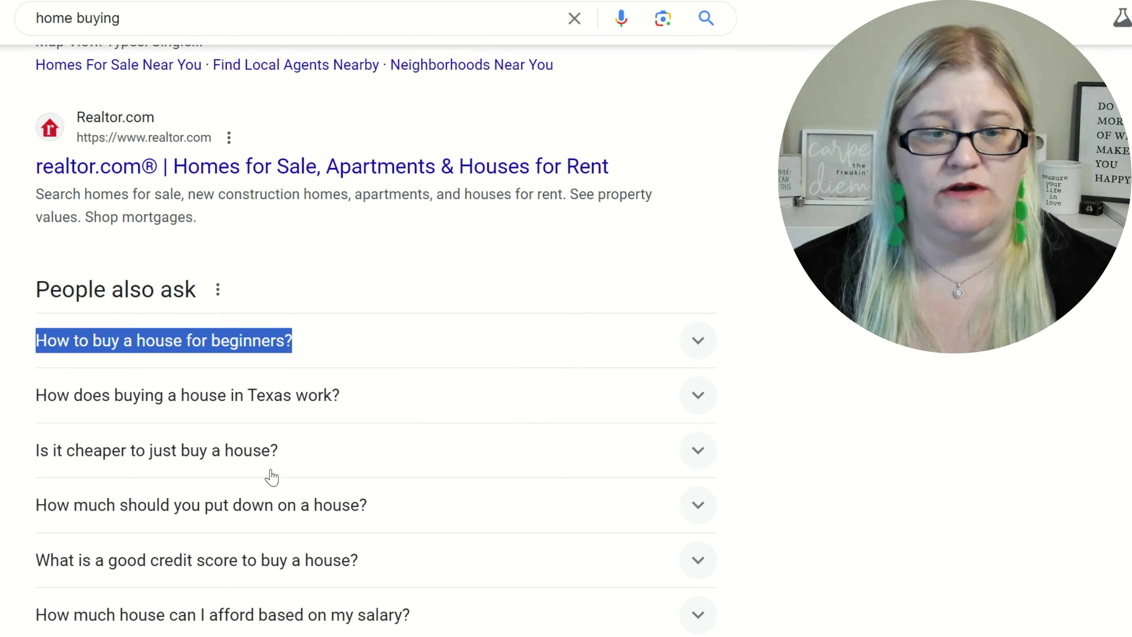
pyautogui.click(303, 454)
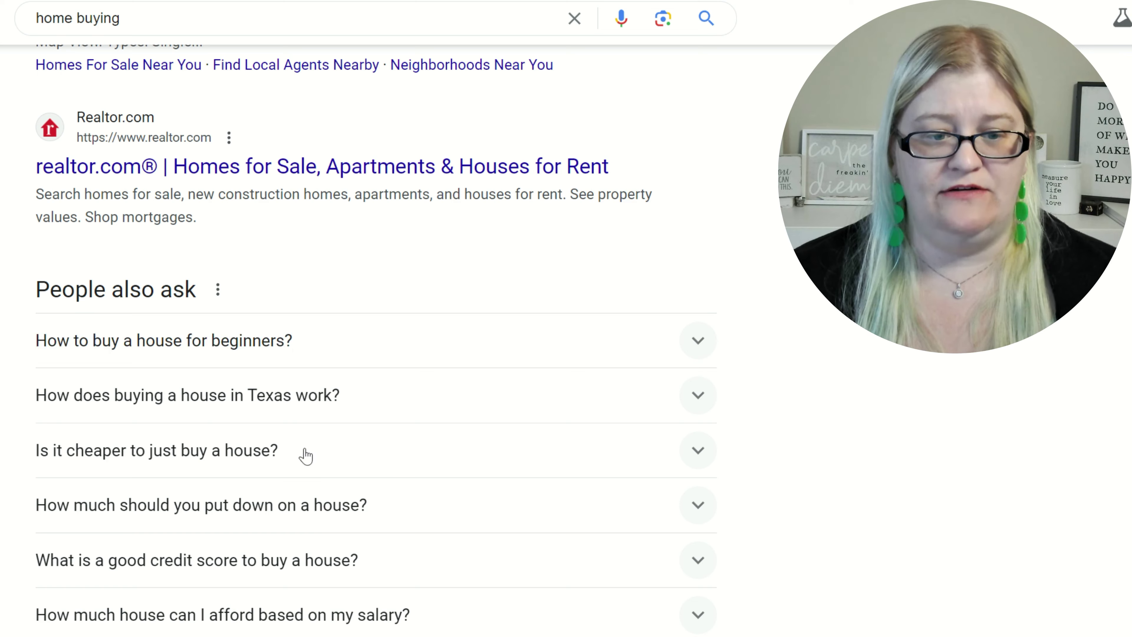
# Step: Check more People also ask questions, such as 'Is it cheaper to just buy a house'
pyautogui.click(178, 450)
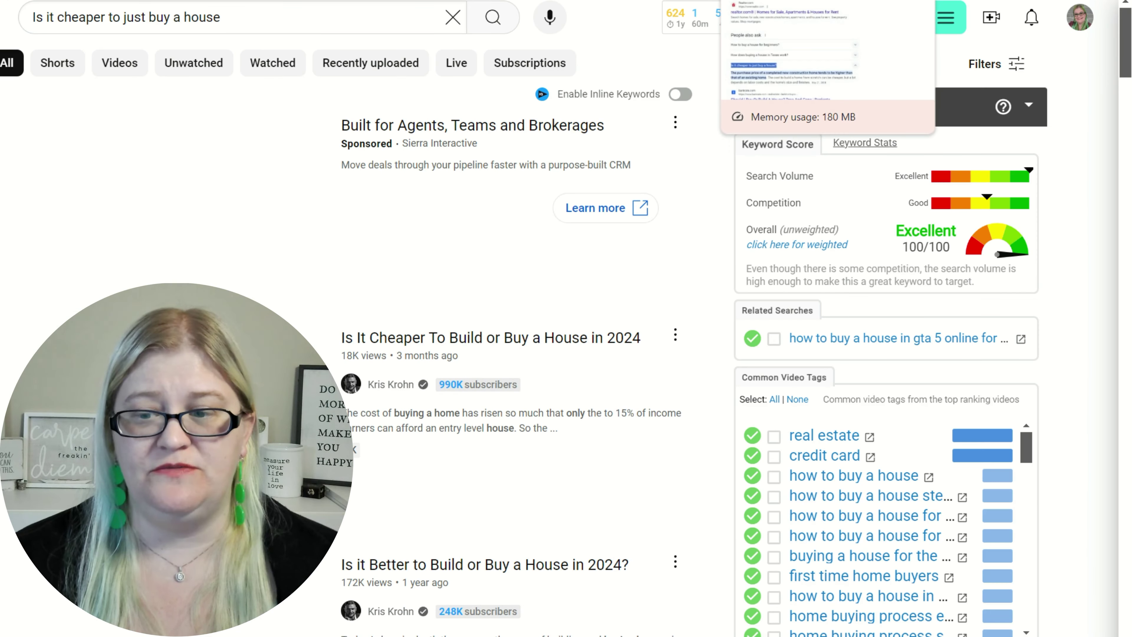
pyautogui.click(784, 1)
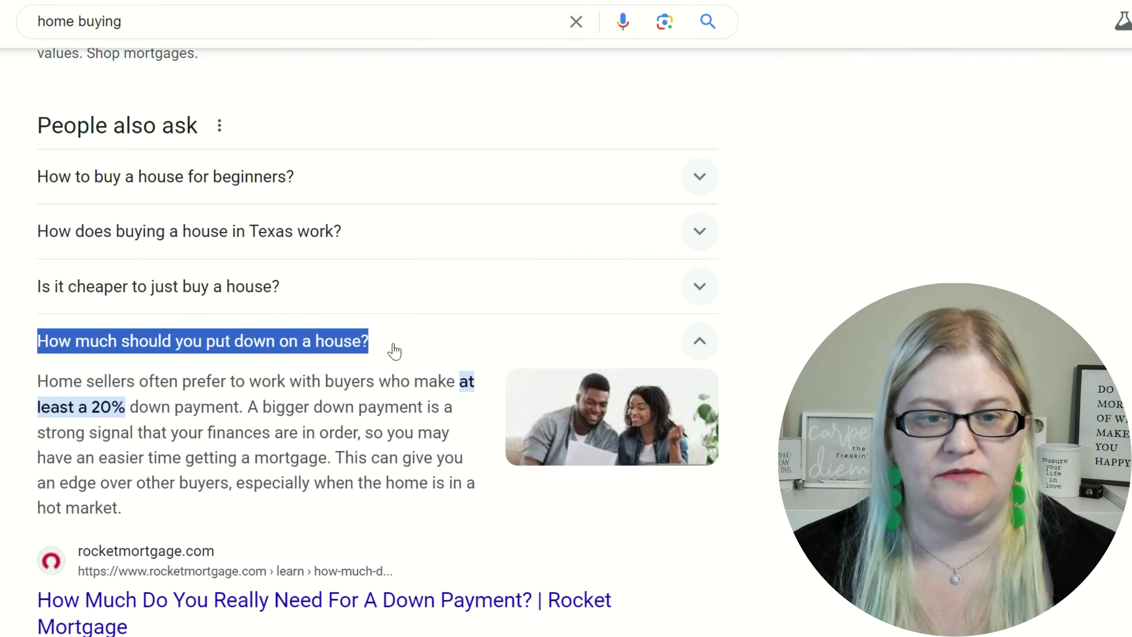
pyautogui.click(392, 347)
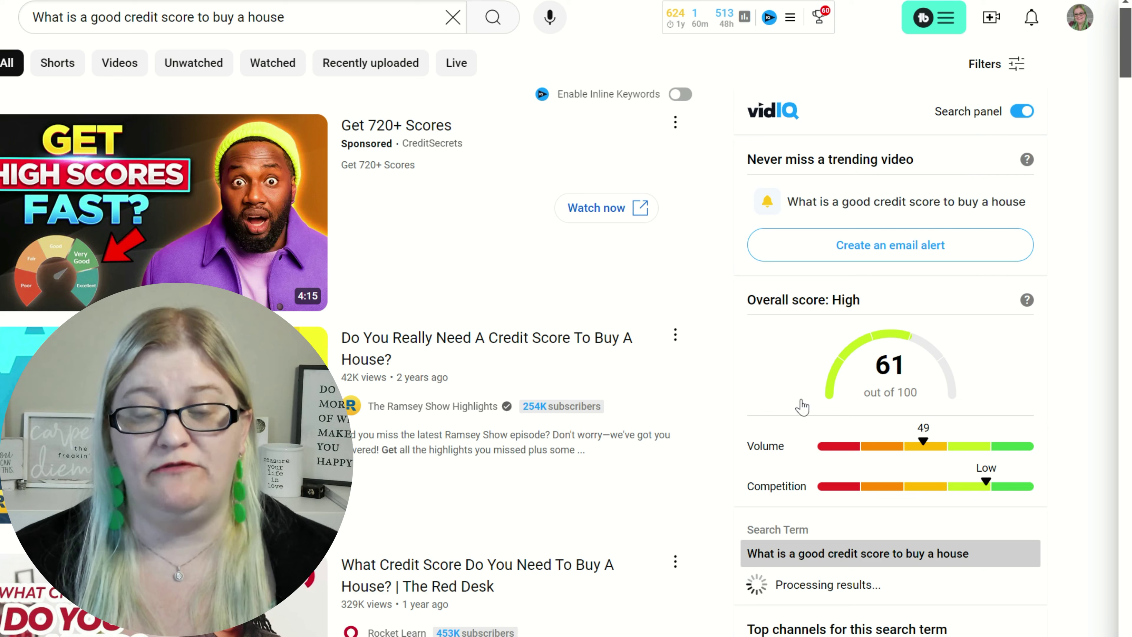
pyautogui.scroll(-5, 811, 361)
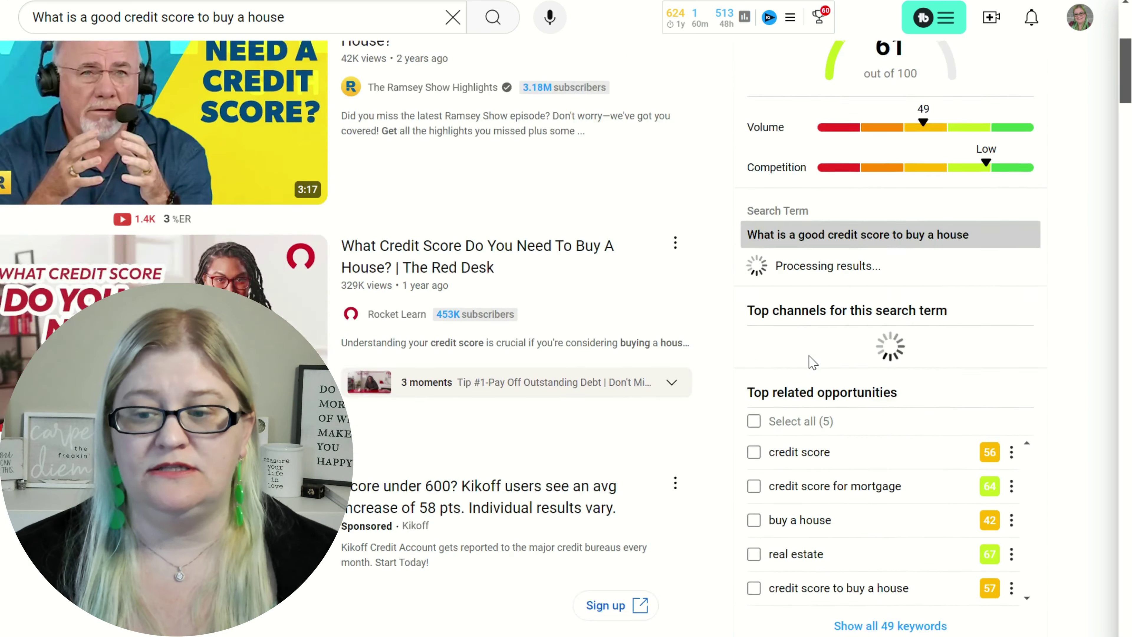
pyautogui.scroll(-9, 811, 362)
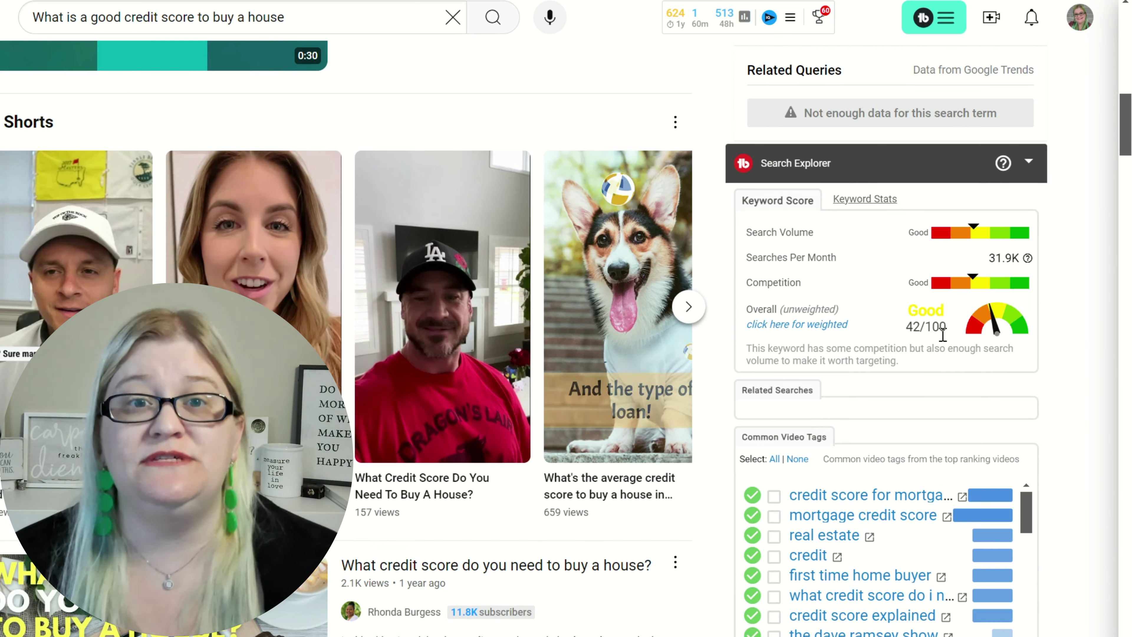
pyautogui.scroll(9, 889, 230)
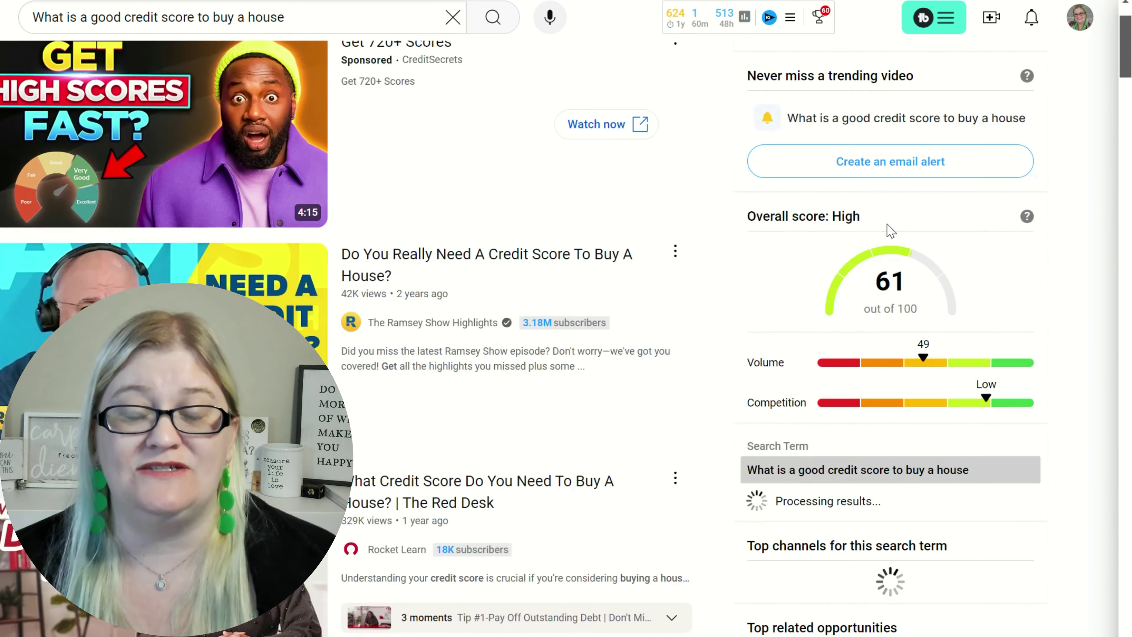
pyautogui.scroll(-9, 890, 230)
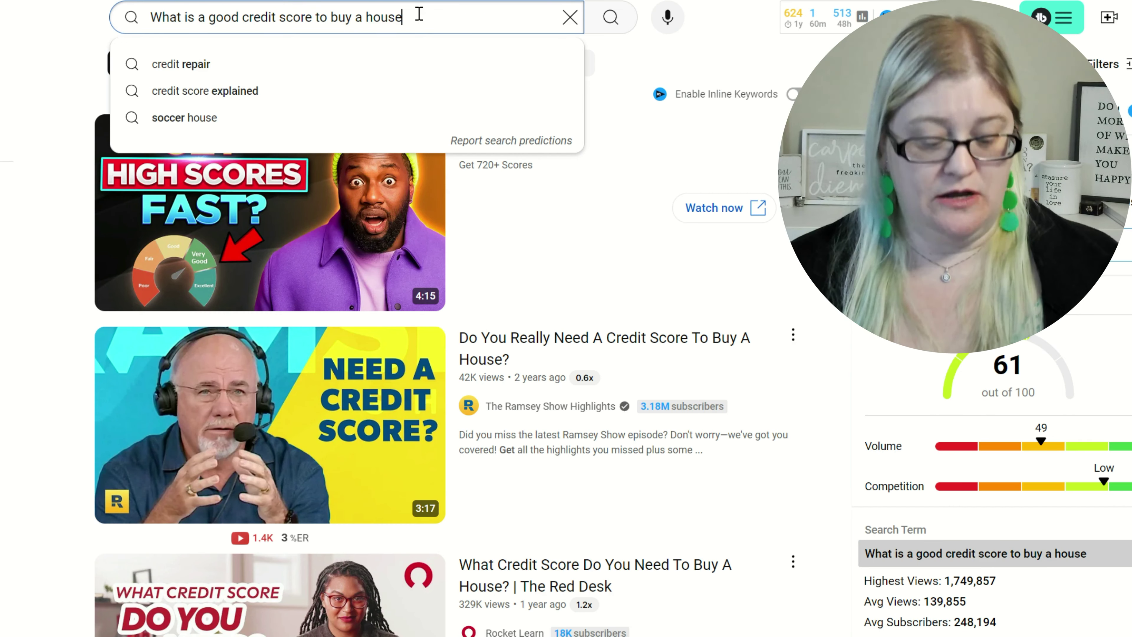
# Step: Record 'What is a good credit score to buy a house' in Notepad followed by ' - 61/'
pyautogui.tripleClick(417, 16)
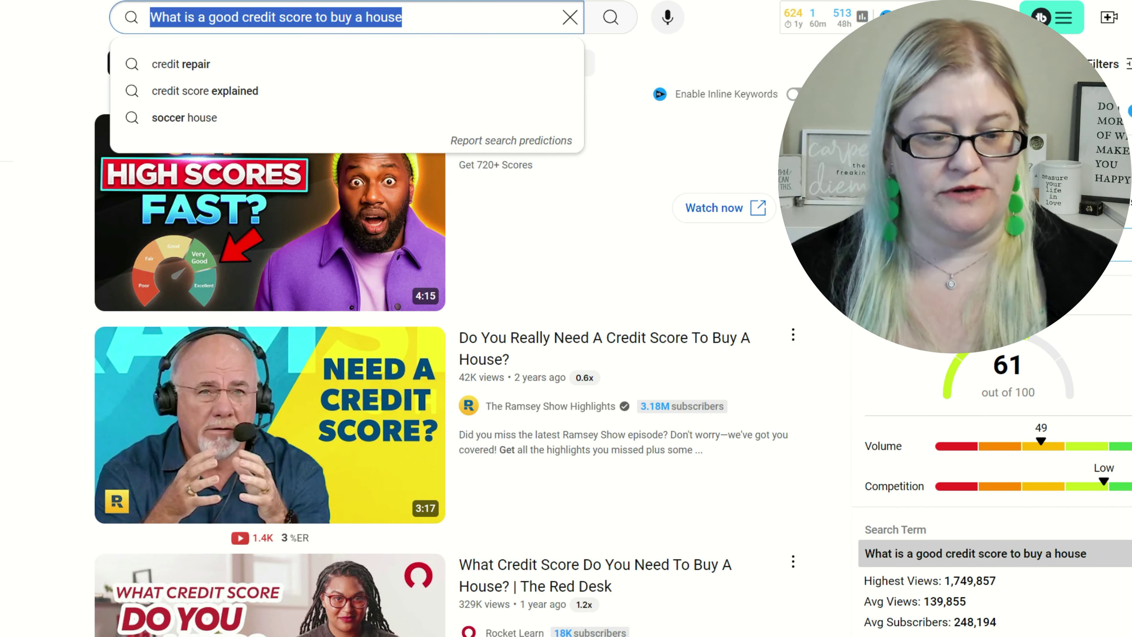
pyautogui.hotkey('alt', 'Tab')
pyautogui.write('- 61/')
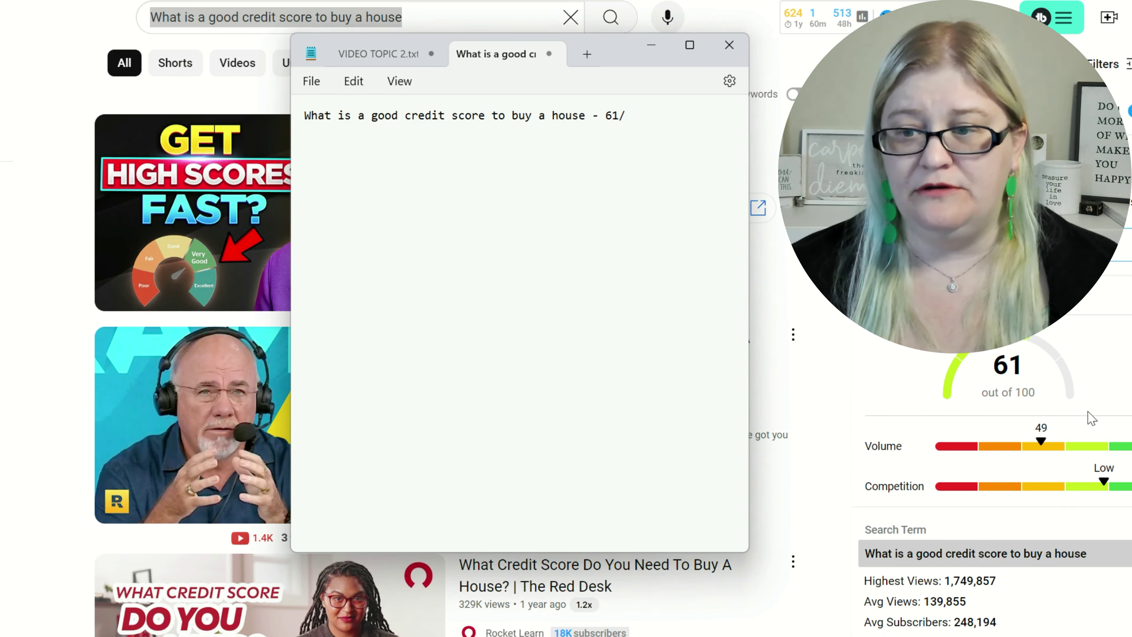
pyautogui.scroll(-5, 1089, 415)
# Step: Finish the credit-score line as 61/42 and paste 'How does buying a house in Texas work?' above it
pyautogui.write('42')
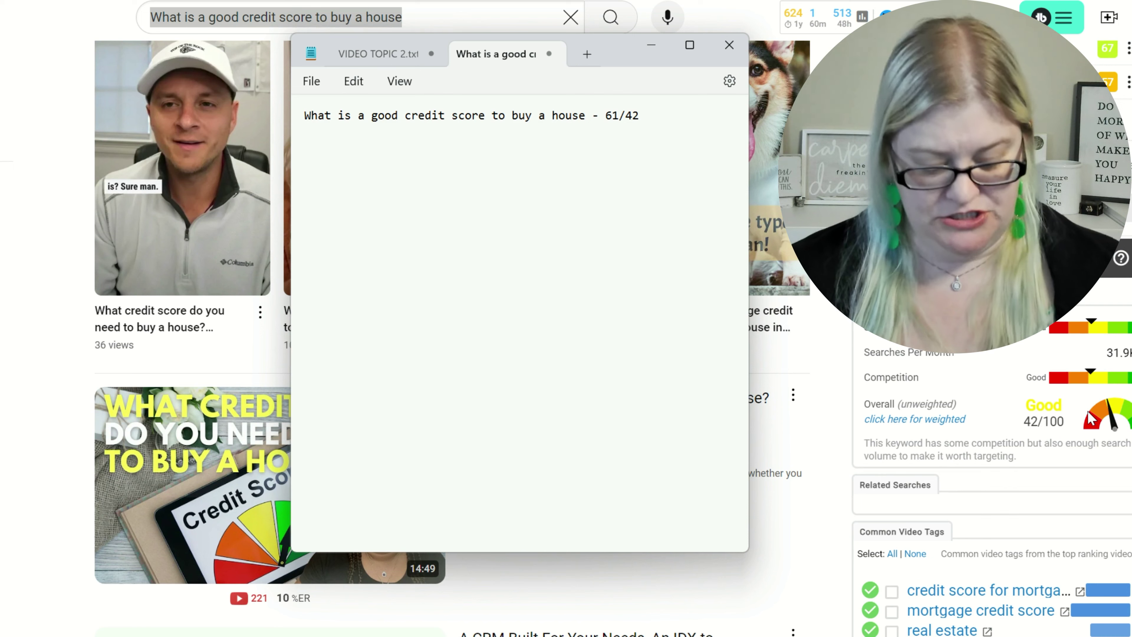
pyautogui.press('Return')
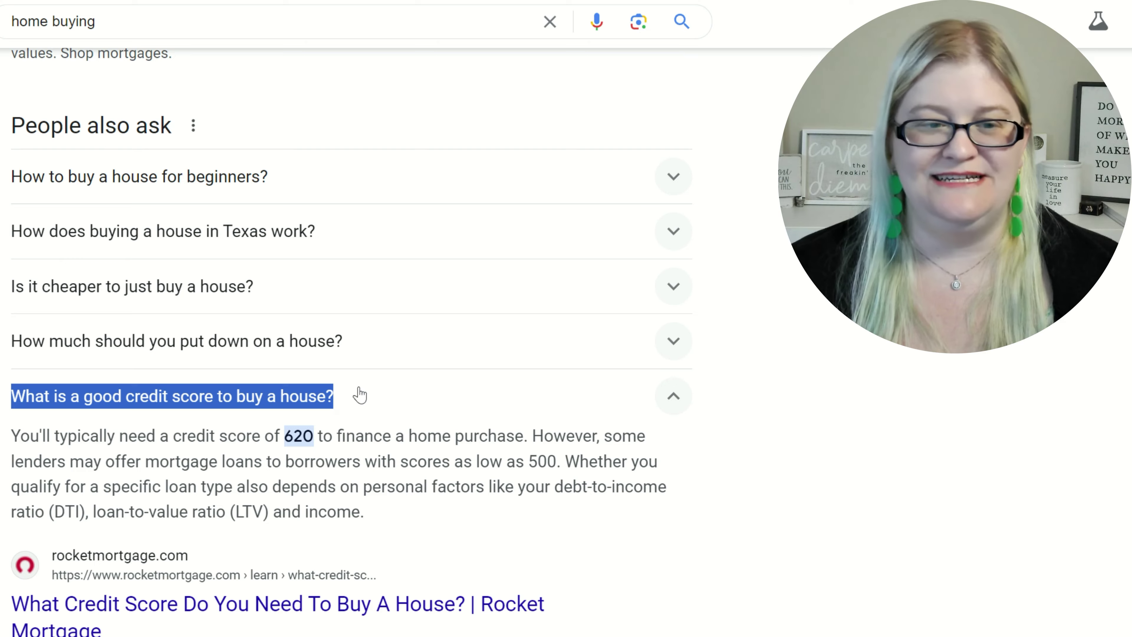
pyautogui.scroll(7, 352, 396)
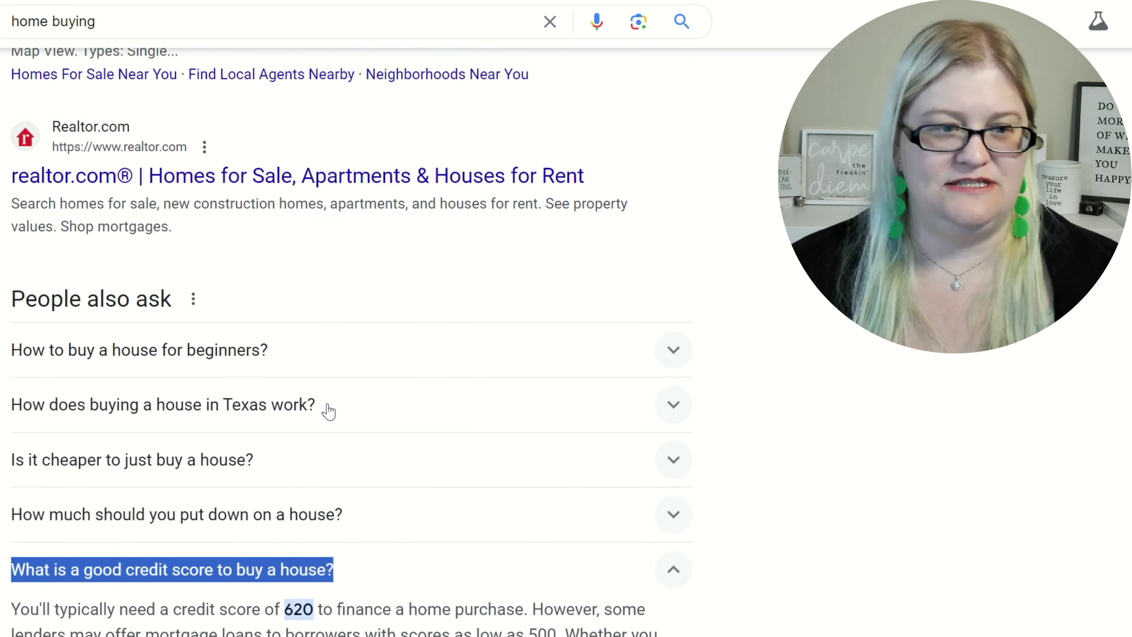
pyautogui.scroll(-3, 328, 411)
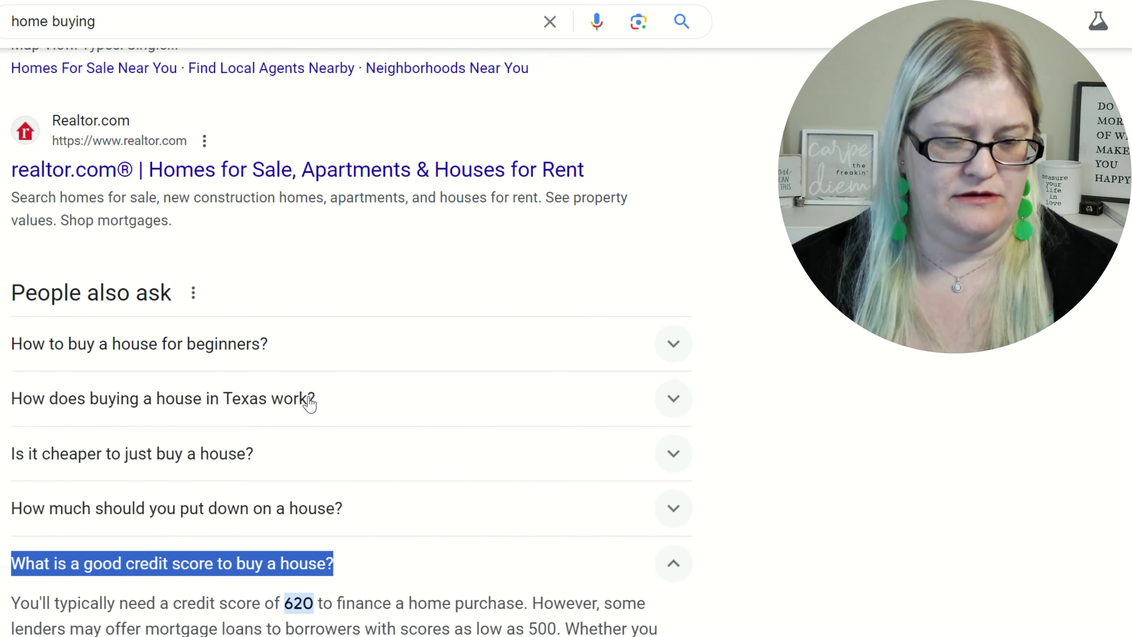
pyautogui.click(332, 401)
pyautogui.moveTo(332, 402); pyautogui.dragTo(13, 397)
pyautogui.hotkey('ctrl', 'c')
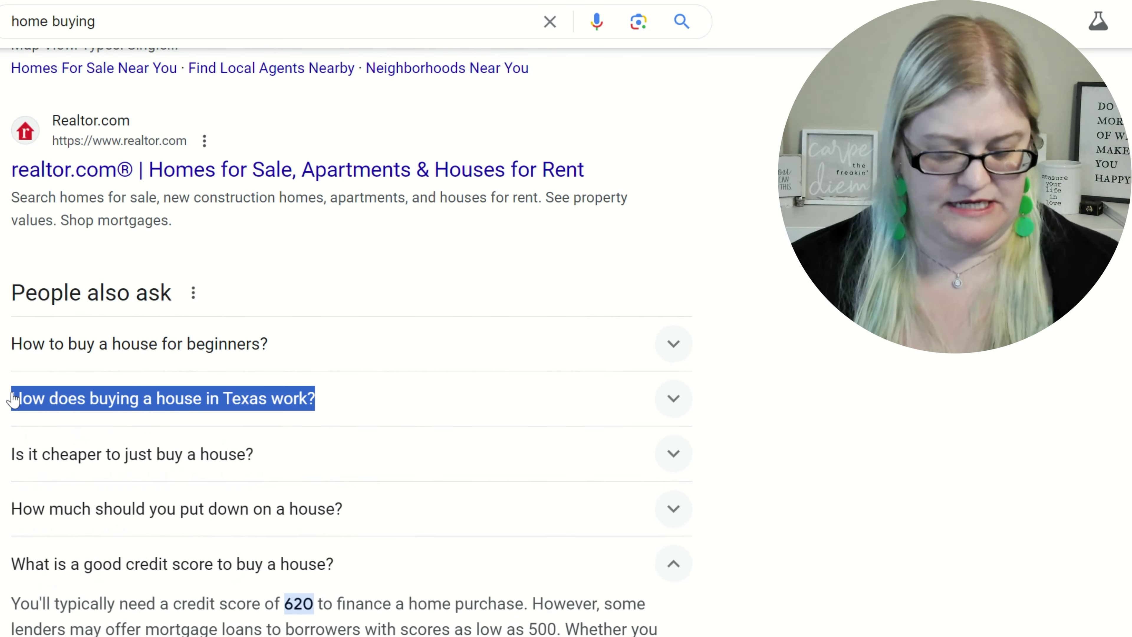
pyautogui.hotkey('alt', 'Tab')
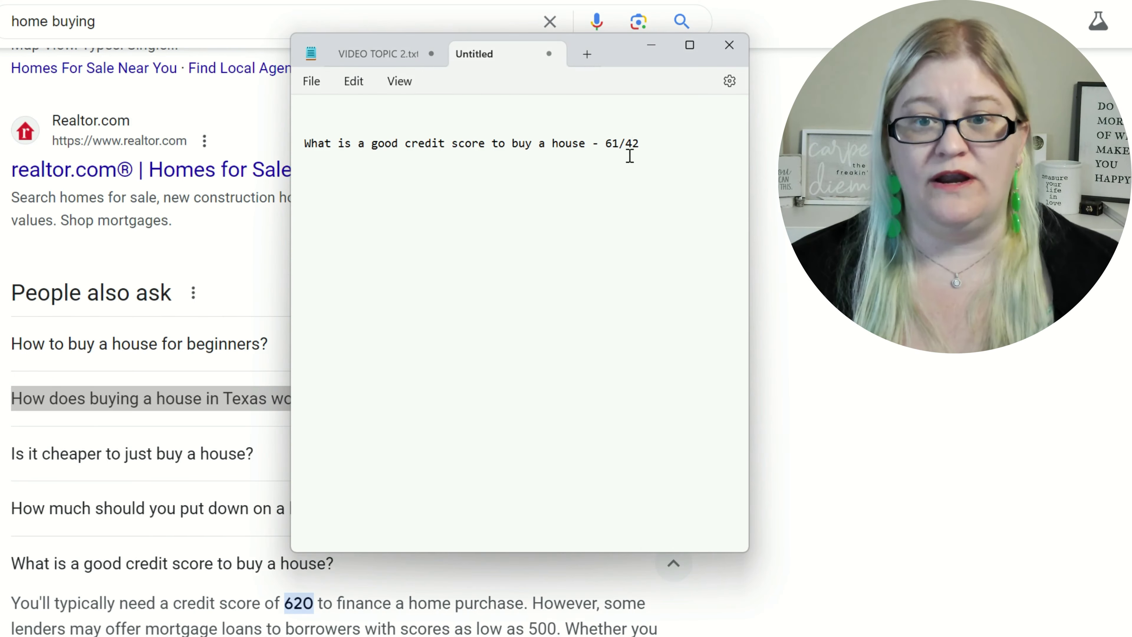
pyautogui.hotkey('ctrl', 'v')
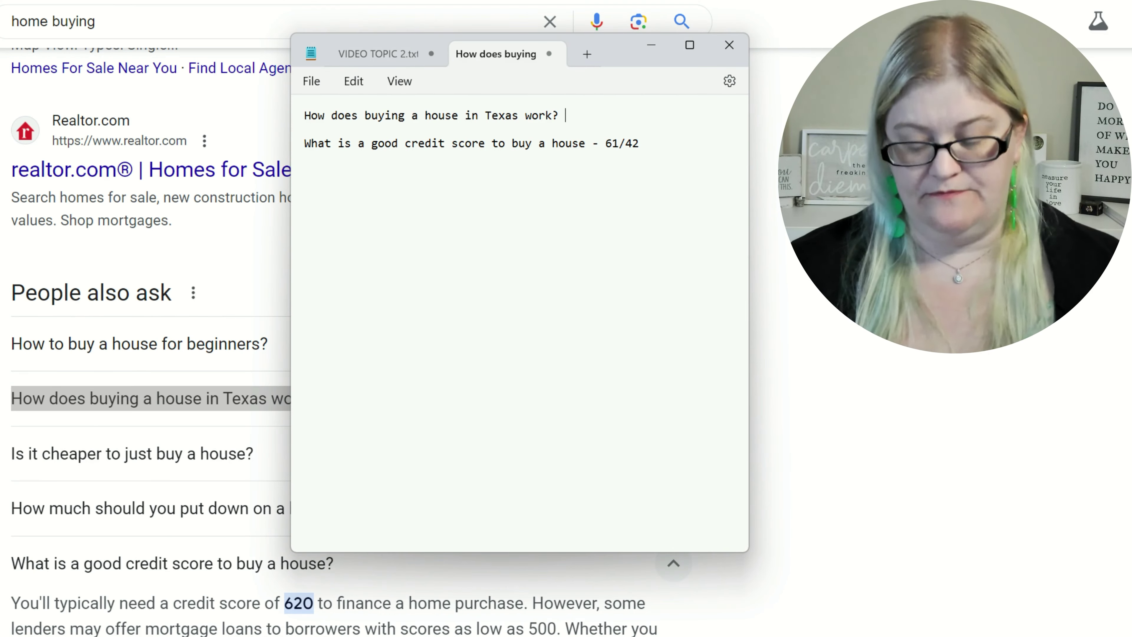
# Step: Move Notepad up, then open and select the salary affordability question in Google
pyautogui.moveTo(624, 50); pyautogui.dragTo(634, 0)
pyautogui.click(379, 531)
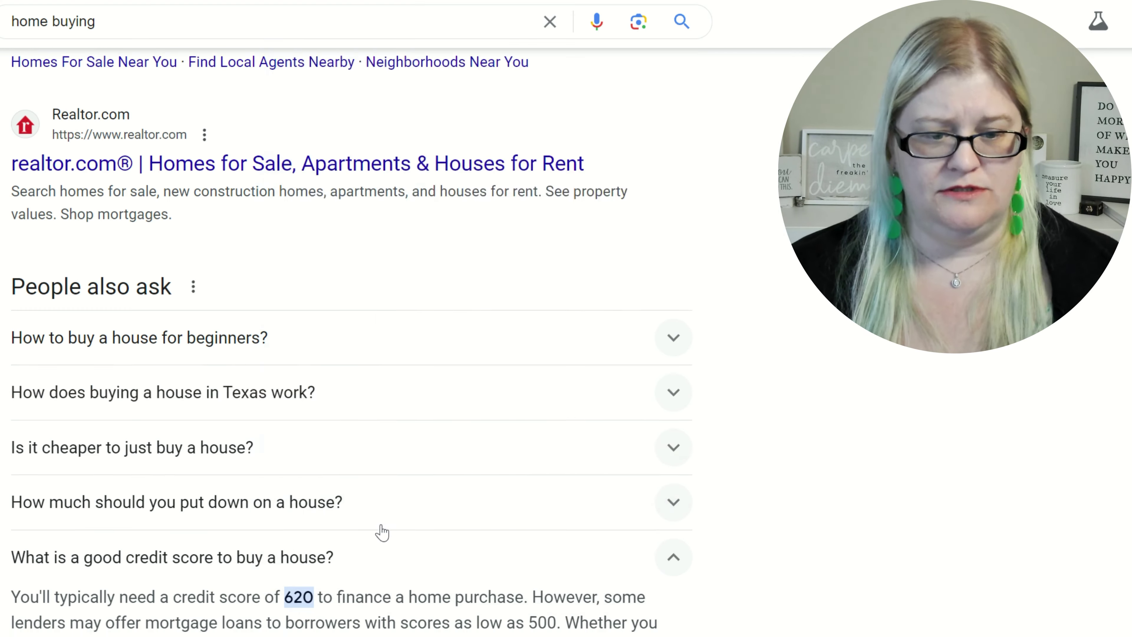
pyautogui.scroll(-3, 303, 405)
pyautogui.click(303, 399)
pyautogui.moveTo(388, 451); pyautogui.dragTo(9, 448)
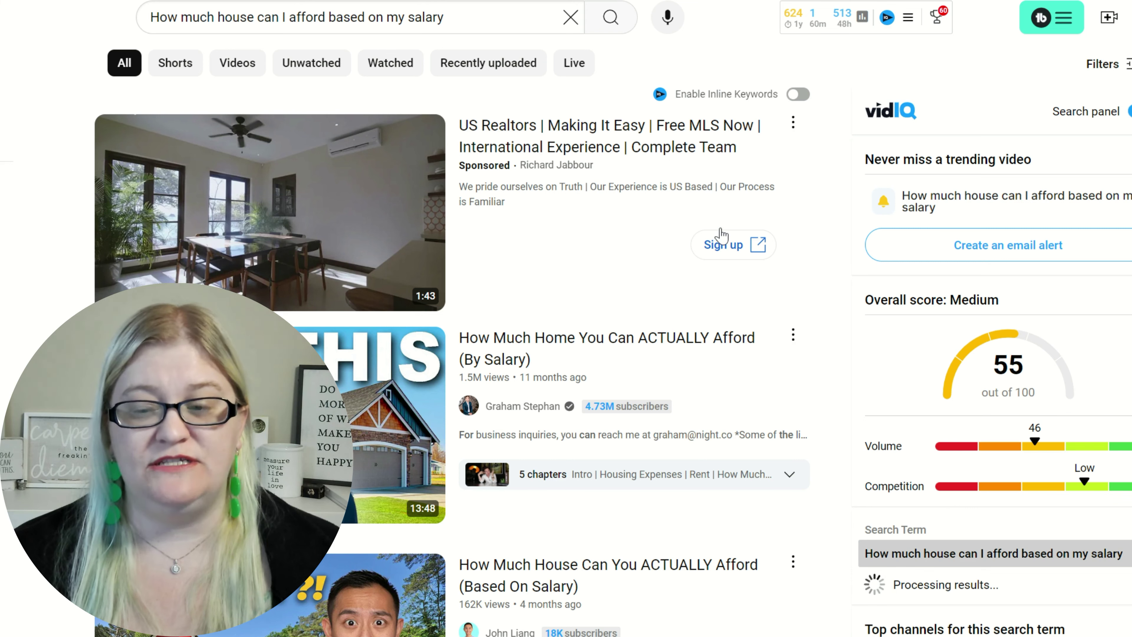
# Step: Add the 'How much house can I afford based on my salary' query to Notepad as 55/89
pyautogui.scroll(-5, 735, 250)
pyautogui.scroll(-5, 738, 253)
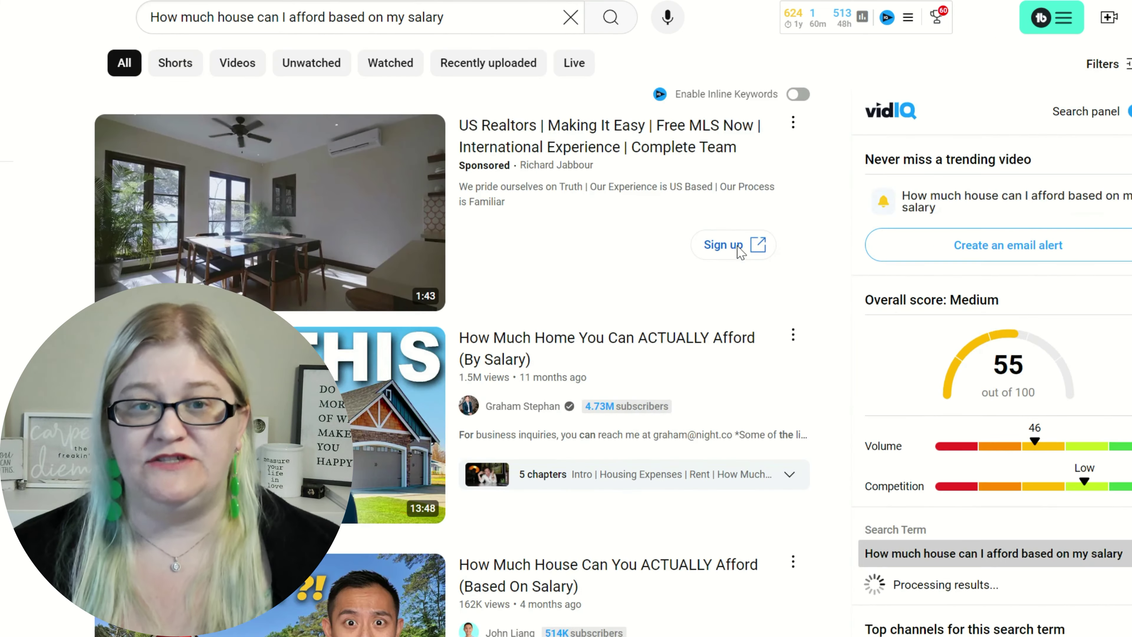
pyautogui.click(491, 17)
pyautogui.hotkey('ctrl', 'a')
pyautogui.hotkey('ctrl', 'c')
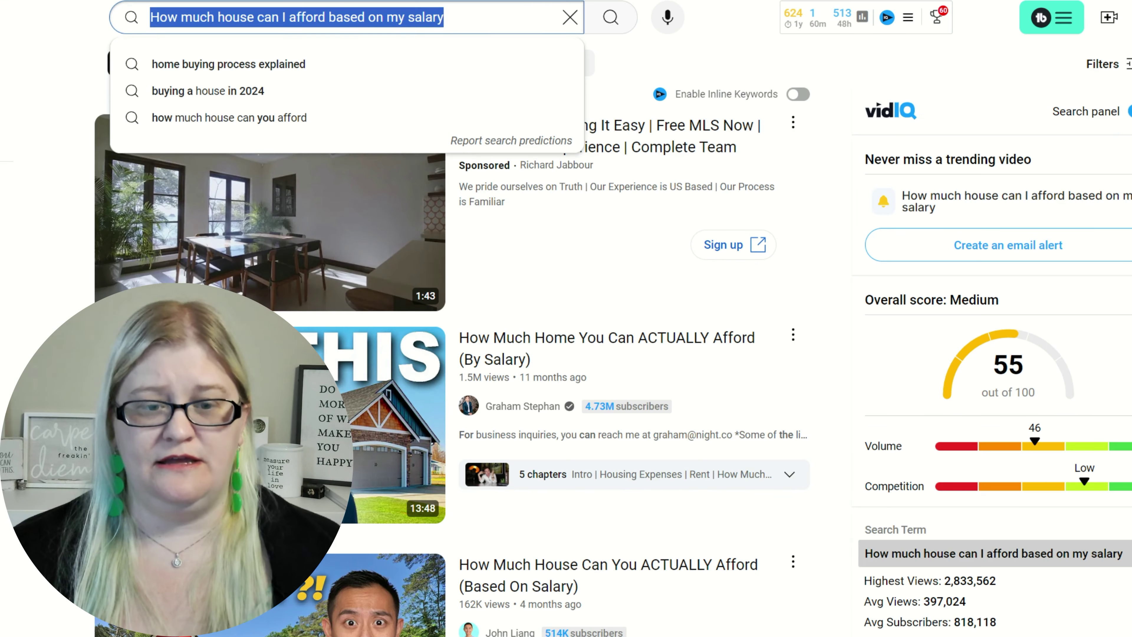
pyautogui.hotkey('alt', 'Tab')
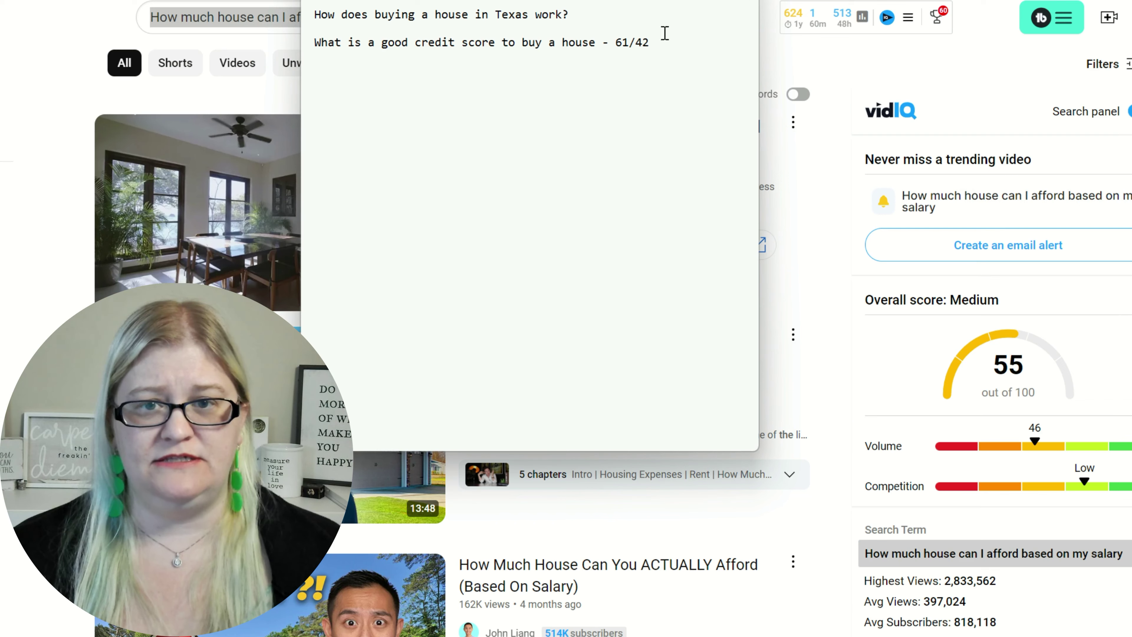
pyautogui.press('Return')
pyautogui.press('Return')
pyautogui.hotkey('ctrl', 'v')
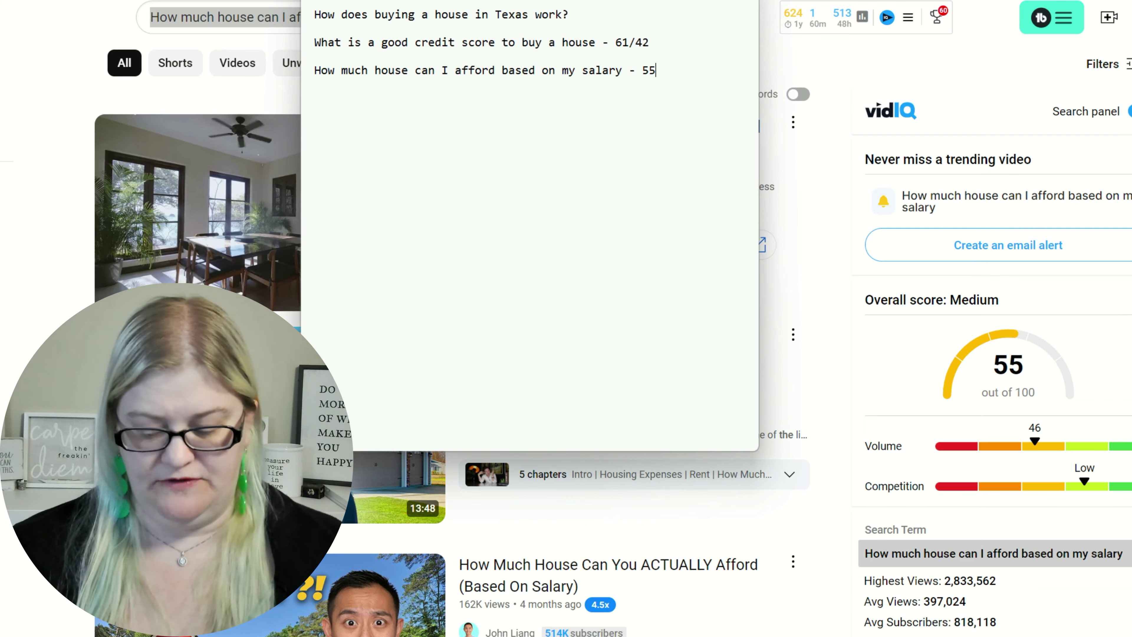
pyautogui.scroll(-10, 994, 273)
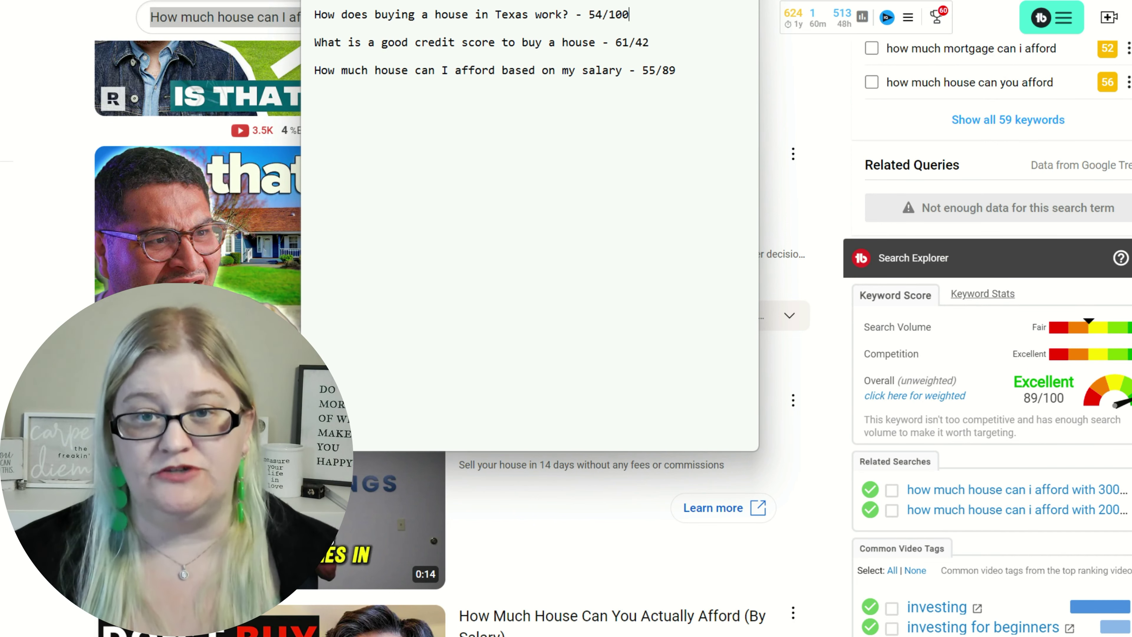
pyautogui.moveTo(629, 14); pyautogui.dragTo(608, 14)
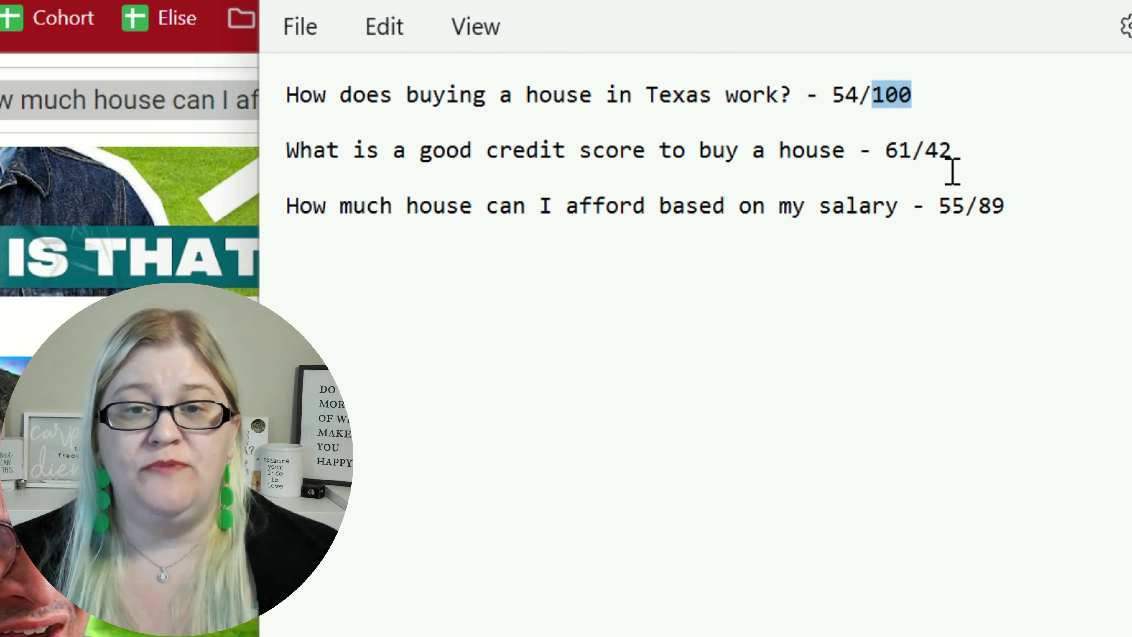
pyautogui.moveTo(1005, 207); pyautogui.dragTo(980, 206)
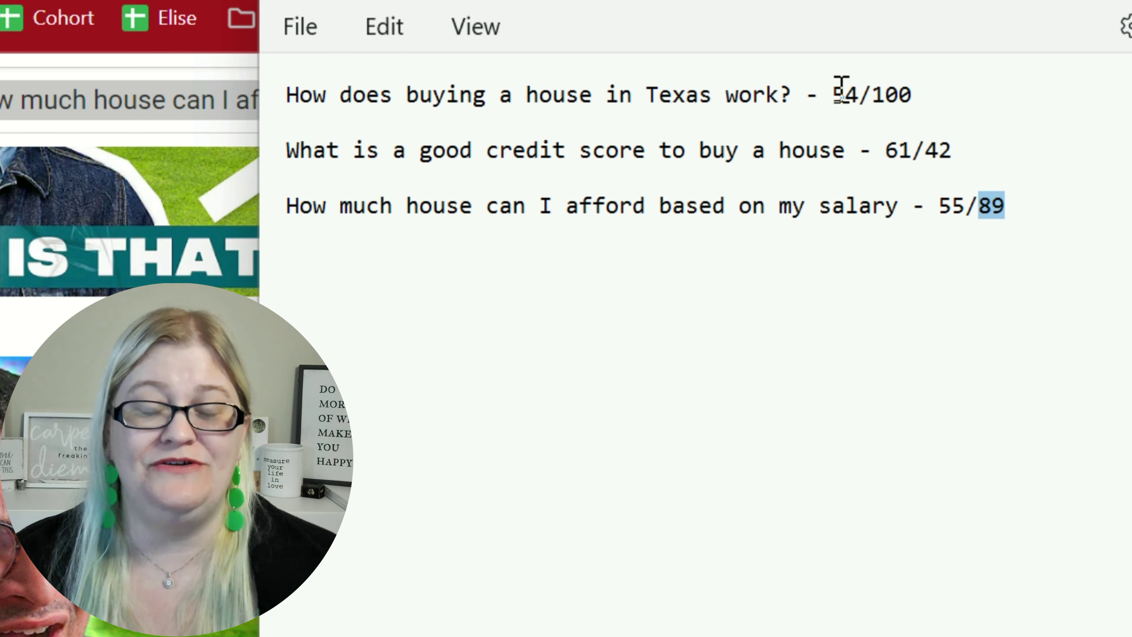
pyautogui.moveTo(936, 92); pyautogui.dragTo(872, 93)
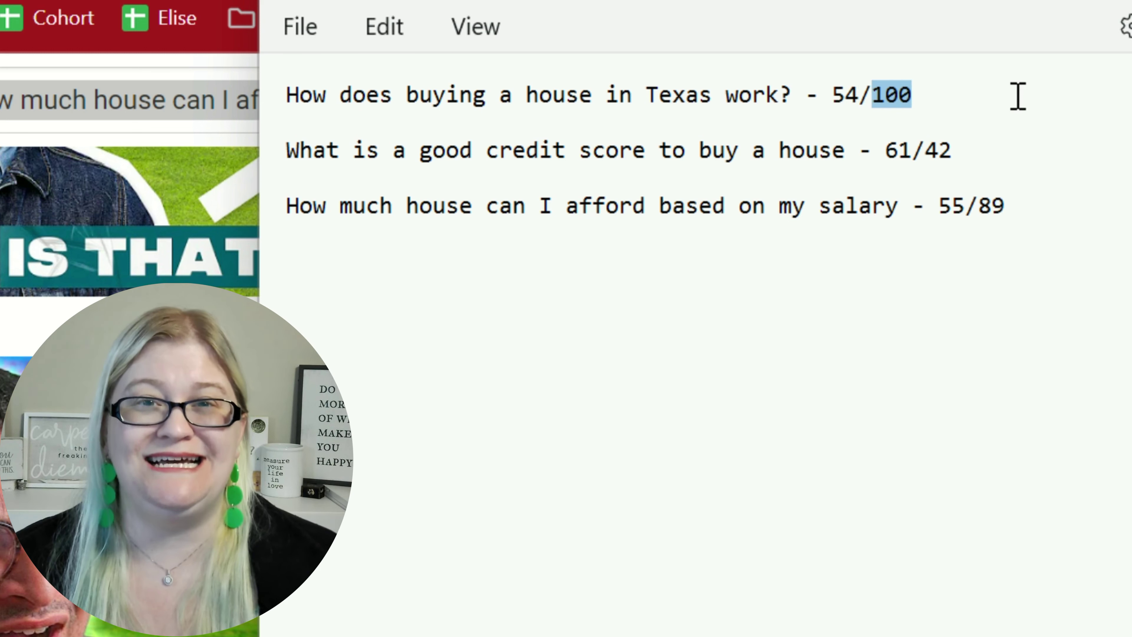
pyautogui.moveTo(1010, 207); pyautogui.dragTo(976, 207)
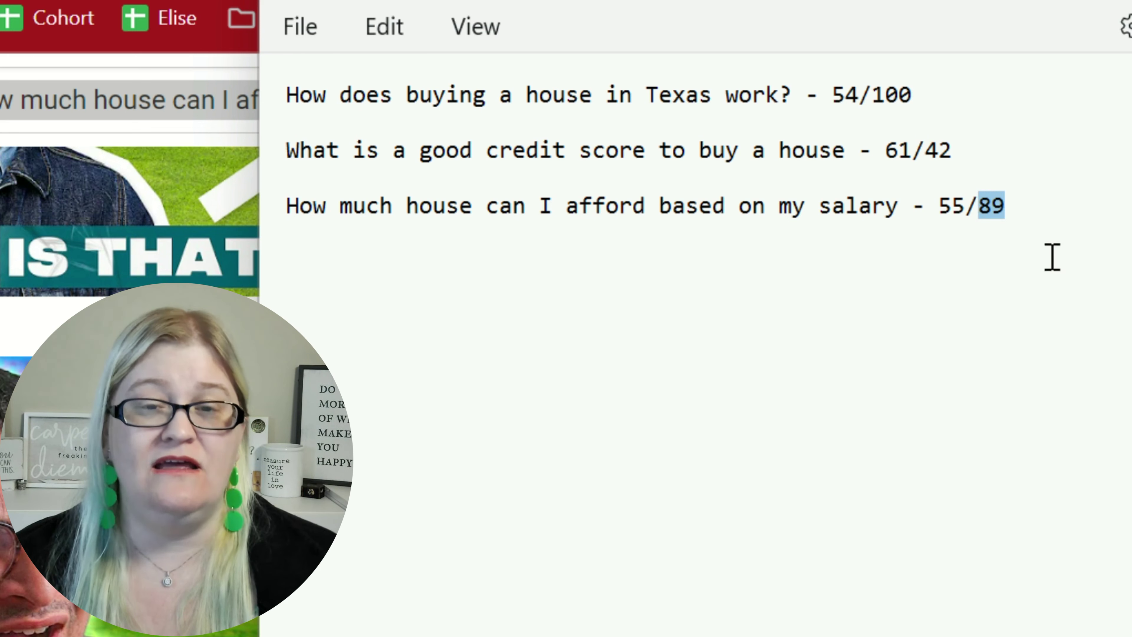
pyautogui.moveTo(940, 206); pyautogui.dragTo(987, 210)
pyautogui.click(1028, 206)
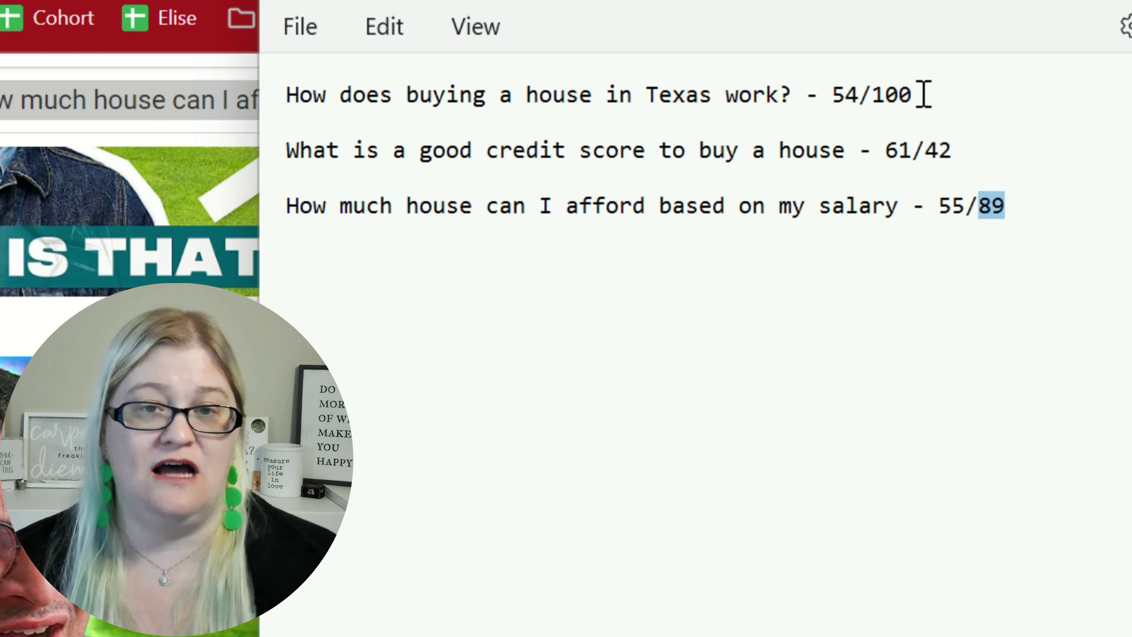
pyautogui.click(966, 206)
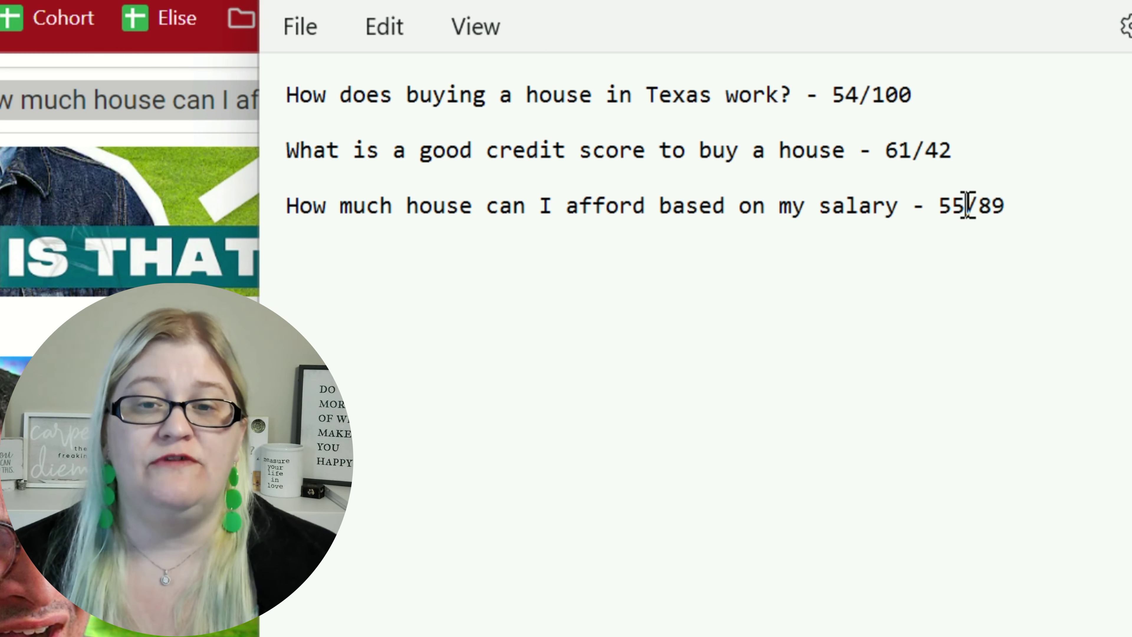
pyautogui.moveTo(966, 206); pyautogui.dragTo(941, 207)
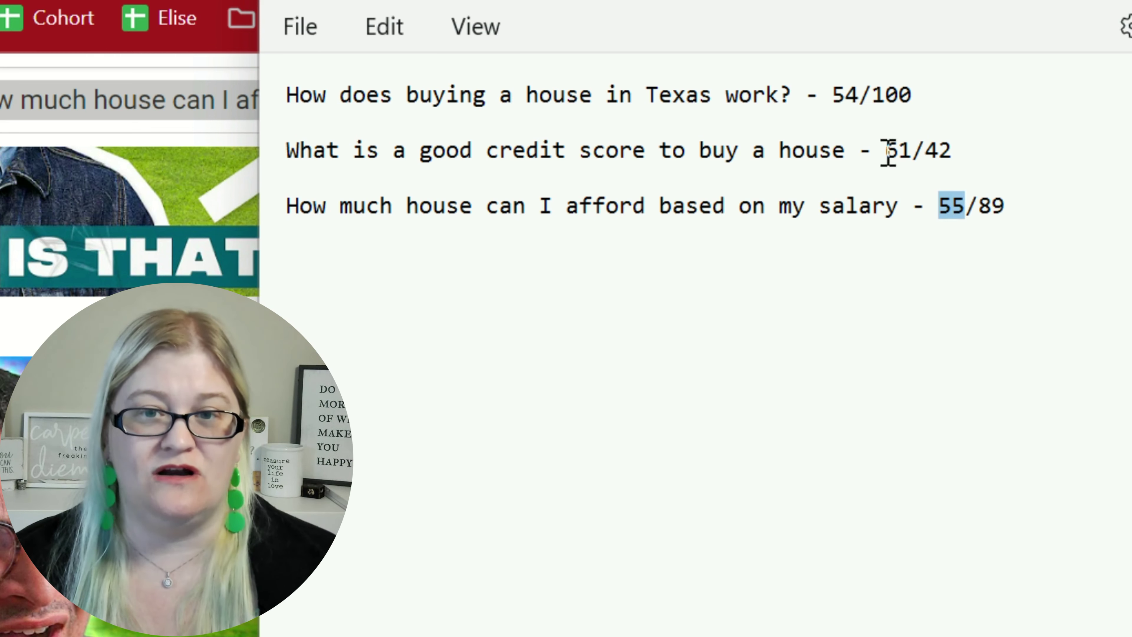
pyautogui.moveTo(912, 149); pyautogui.dragTo(887, 145)
pyautogui.moveTo(958, 149); pyautogui.dragTo(914, 143)
pyautogui.moveTo(938, 206); pyautogui.dragTo(1003, 206)
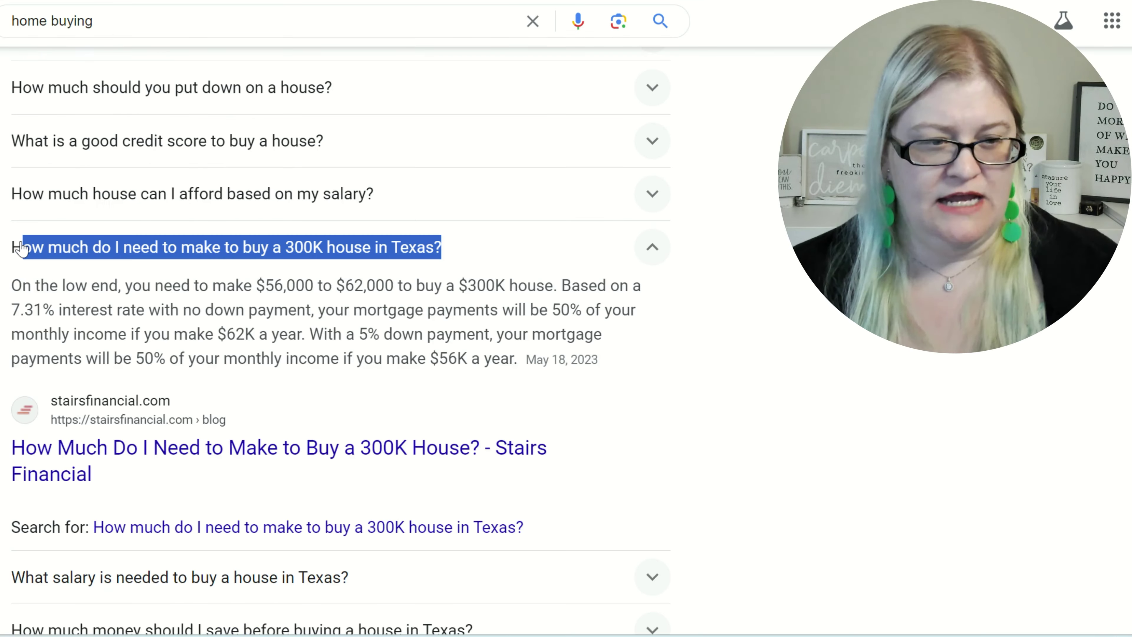
# Step: Search YouTube for 'How much do I need to make to buy a 300K house in Texas?' and check its keyword scores
pyautogui.click(19, 247)
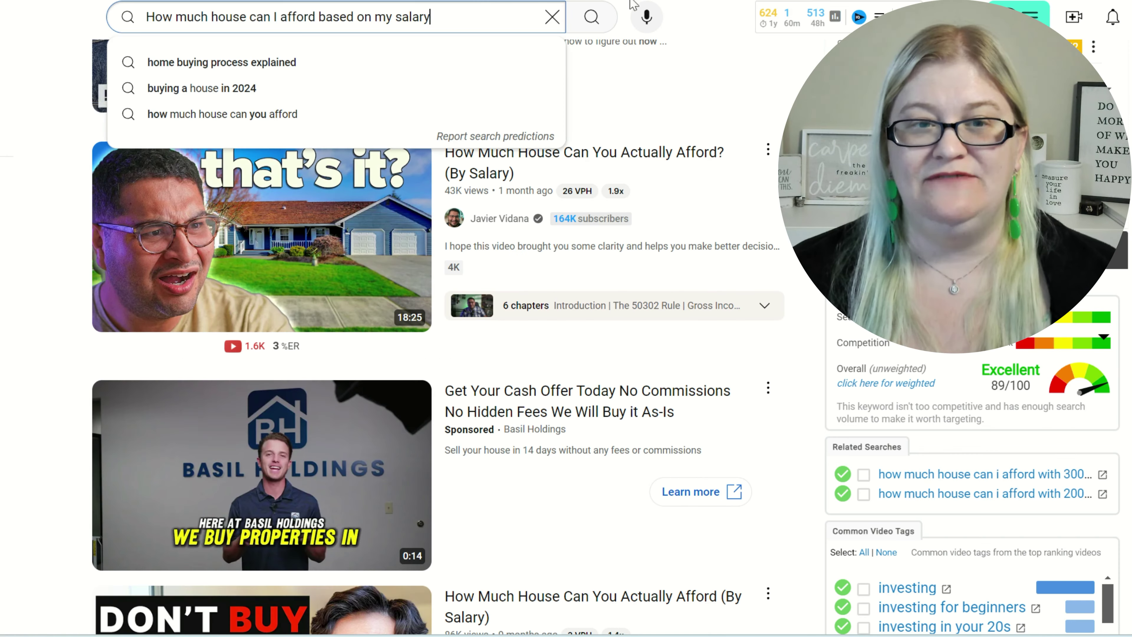
pyautogui.tripleClick(476, 5)
pyautogui.write('How much do I need to make to buy a 300K house in Texas')
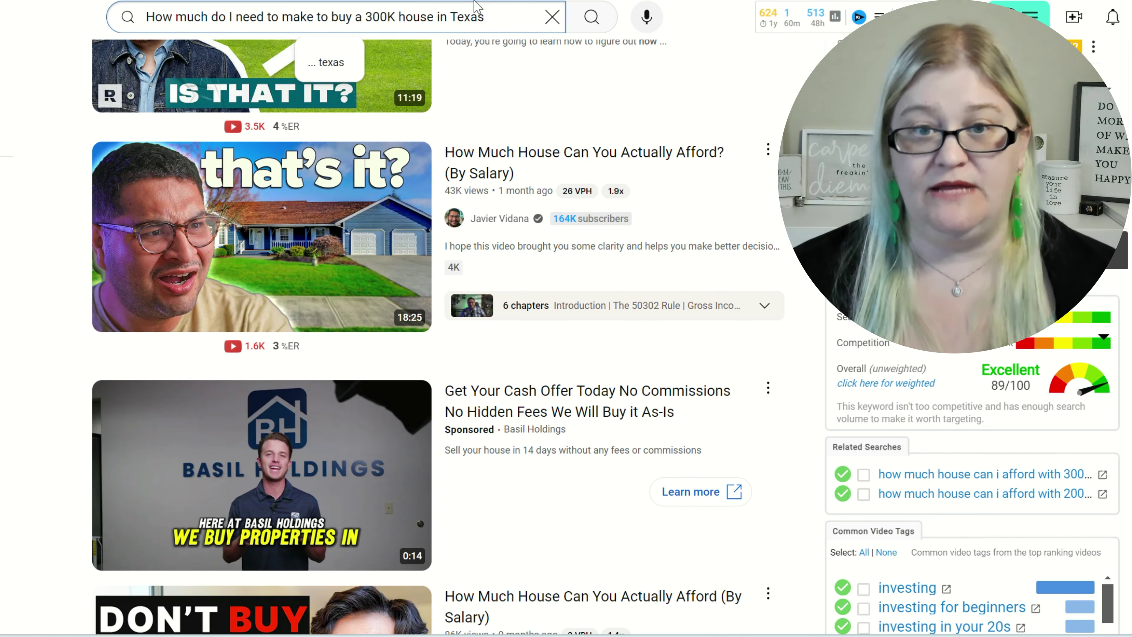
pyautogui.press('Return')
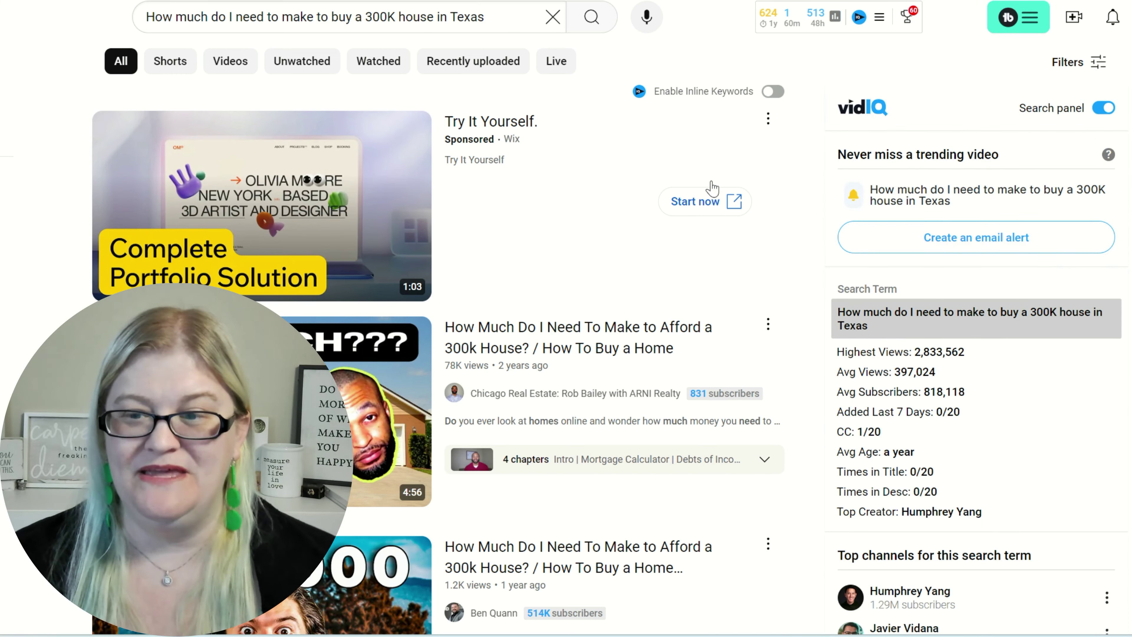
pyautogui.scroll(-15, 830, 283)
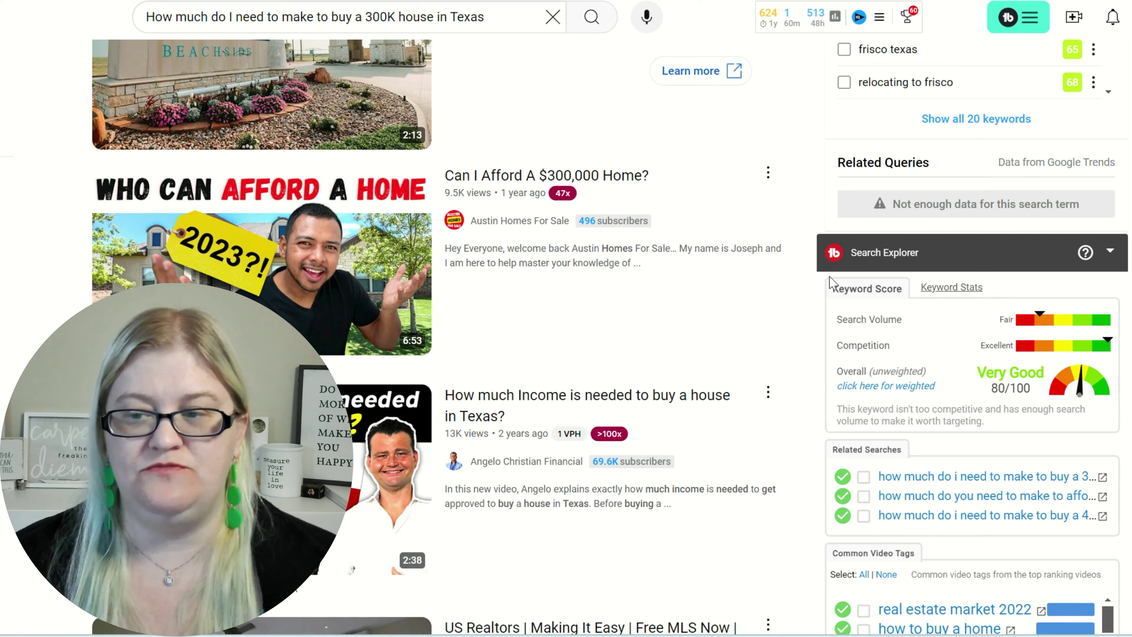
pyautogui.scroll(15, 825, 256)
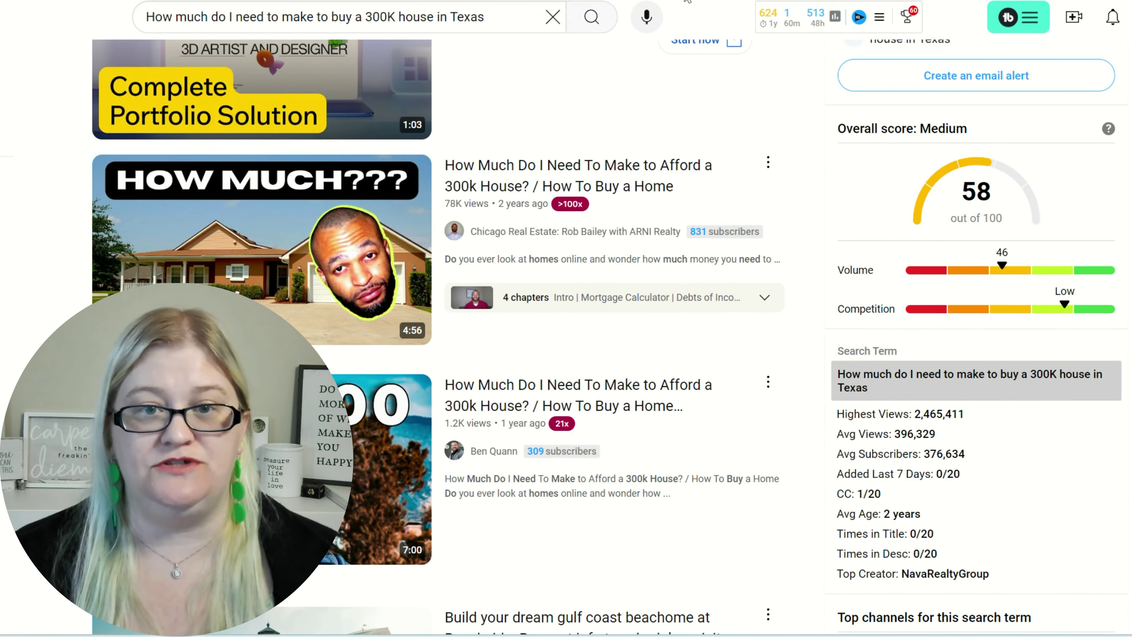
# Step: Add the 300K house in Texas question to the Notepad list with its 58/80 score
pyautogui.hotkey('alt', 'Tab')
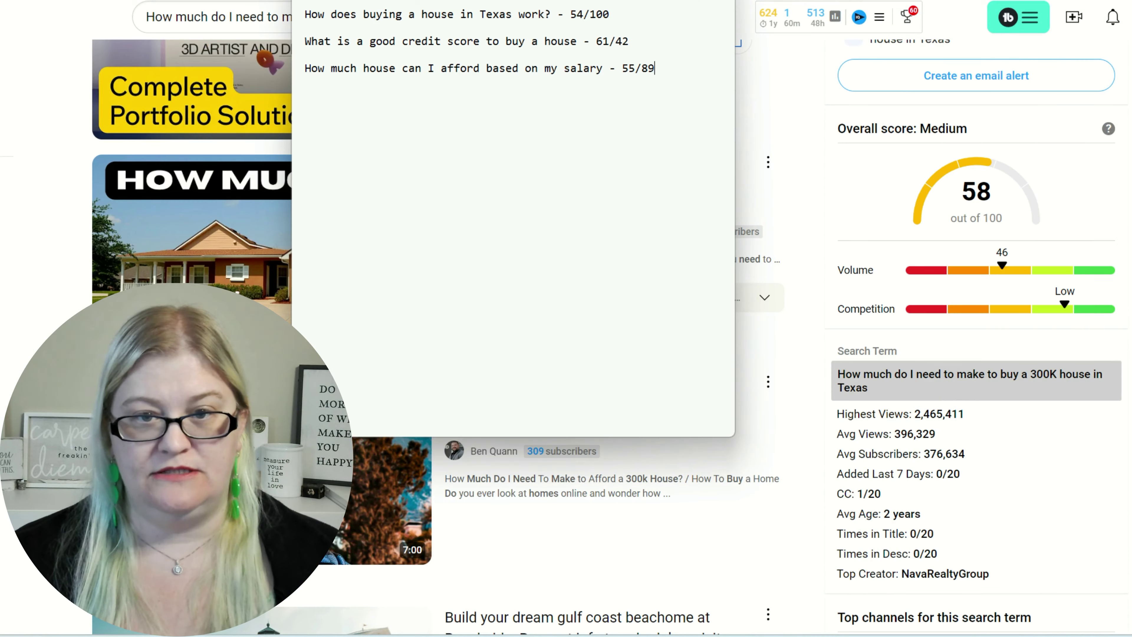
pyautogui.write('How much do I need to make to buy a 300K house in Texas?')
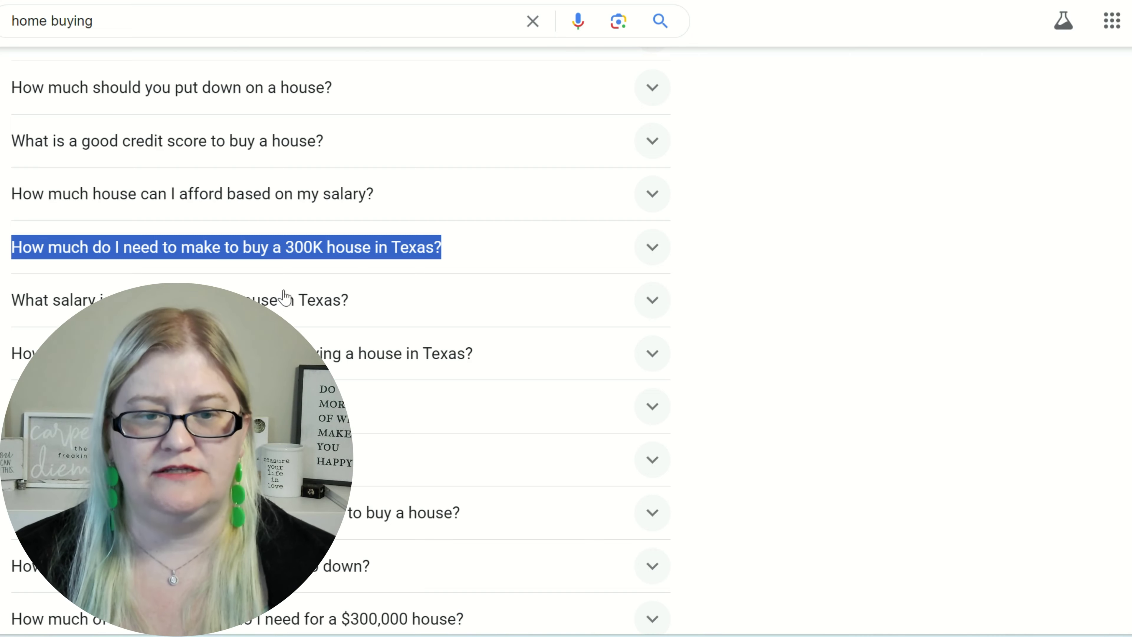
pyautogui.click(284, 297)
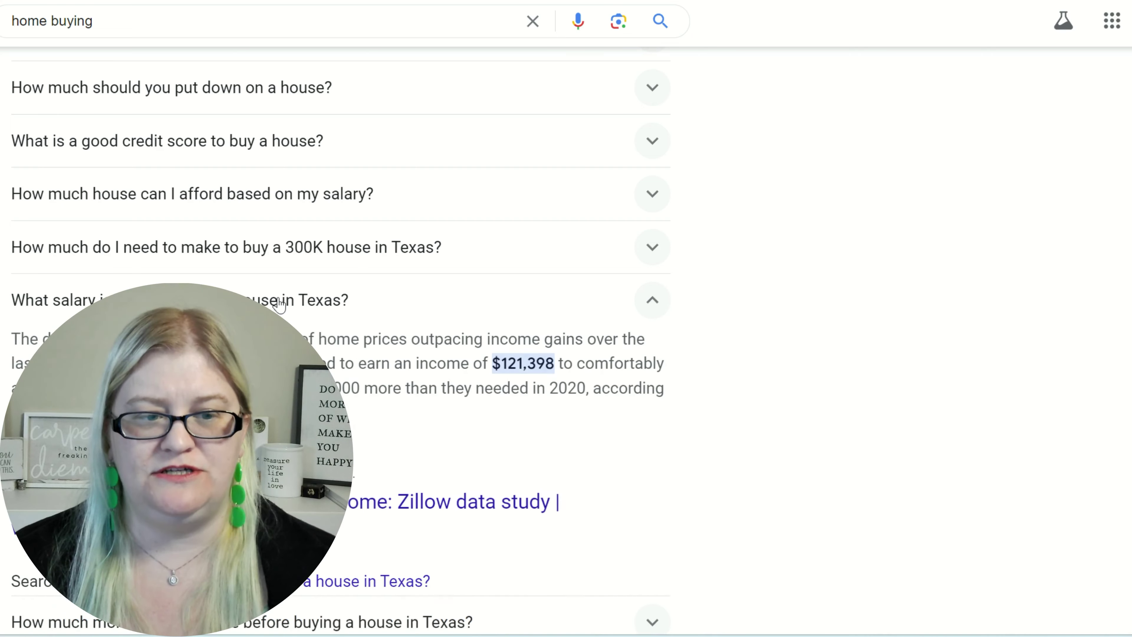
# Step: Search YouTube for the saving-before-buying-in-Texas question and read its scores: 67 overall, 90/100
pyautogui.moveTo(371, 308); pyautogui.dragTo(14, 299)
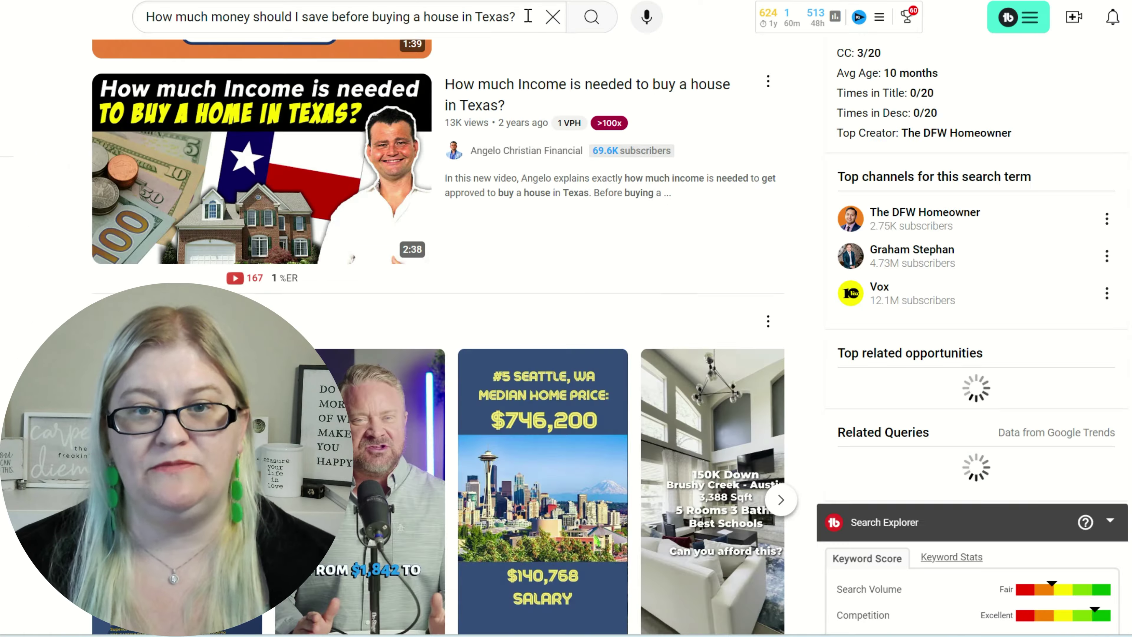
pyautogui.press('Return')
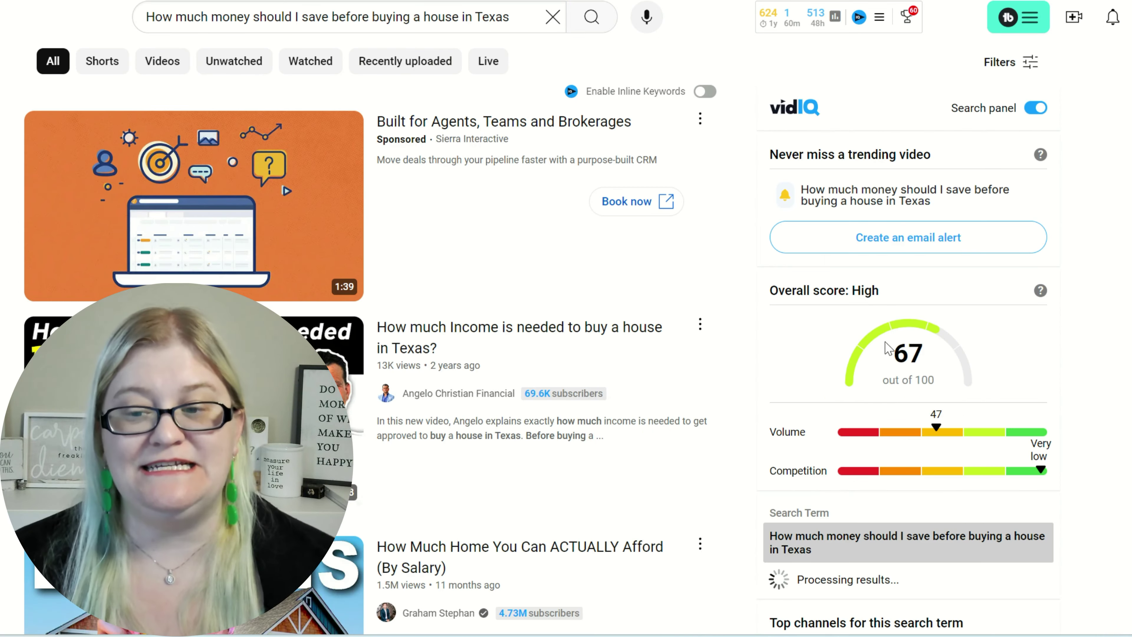
pyautogui.scroll(-15, 758, 297)
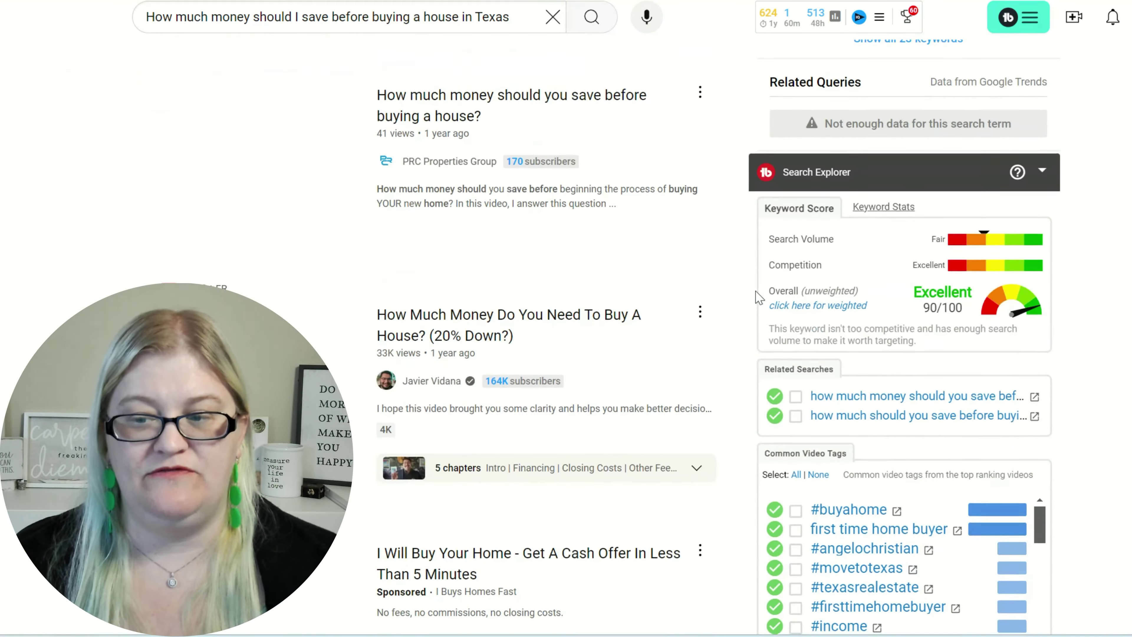
pyautogui.scroll(10, 944, 323)
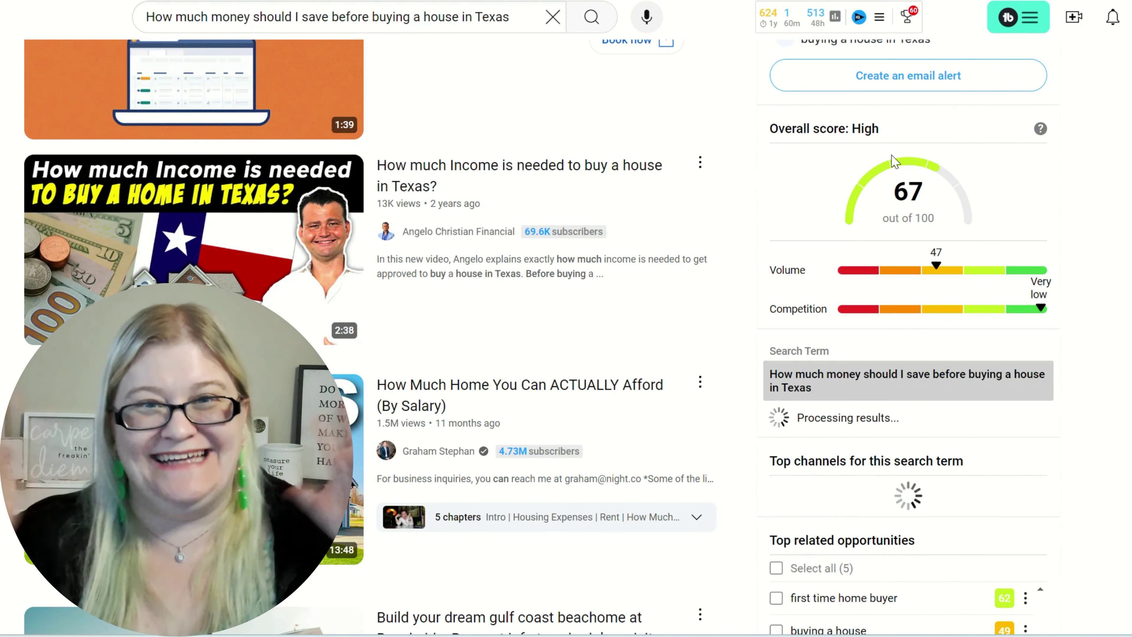
pyautogui.scroll(-12, 927, 192)
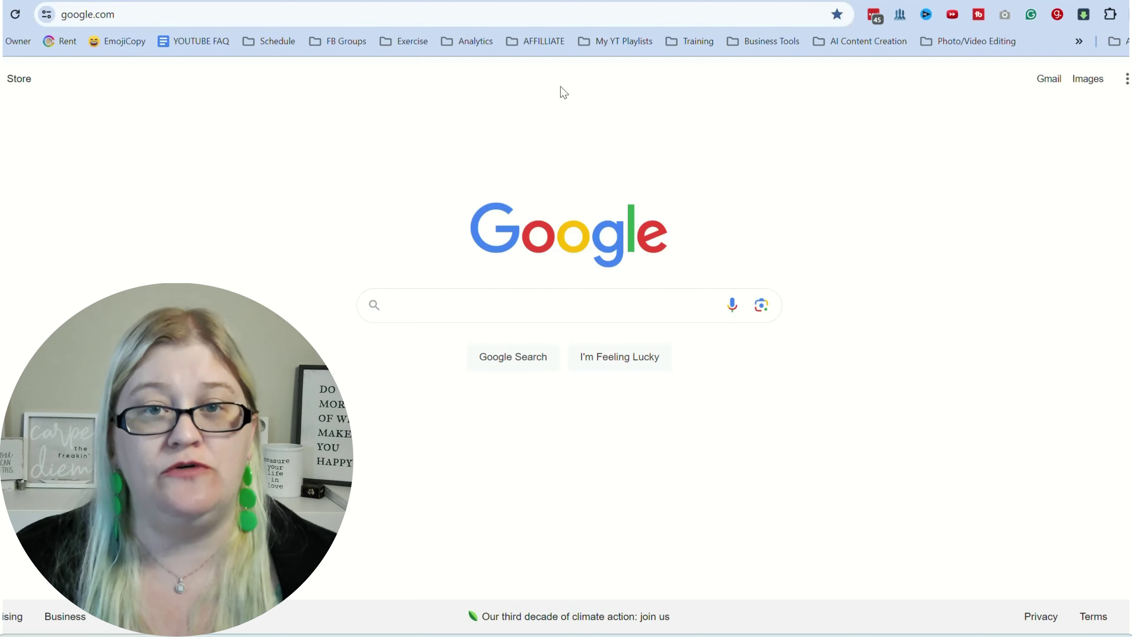
# Step: Enter 'How to get a' into the Google homepage search box
pyautogui.click(461, 305)
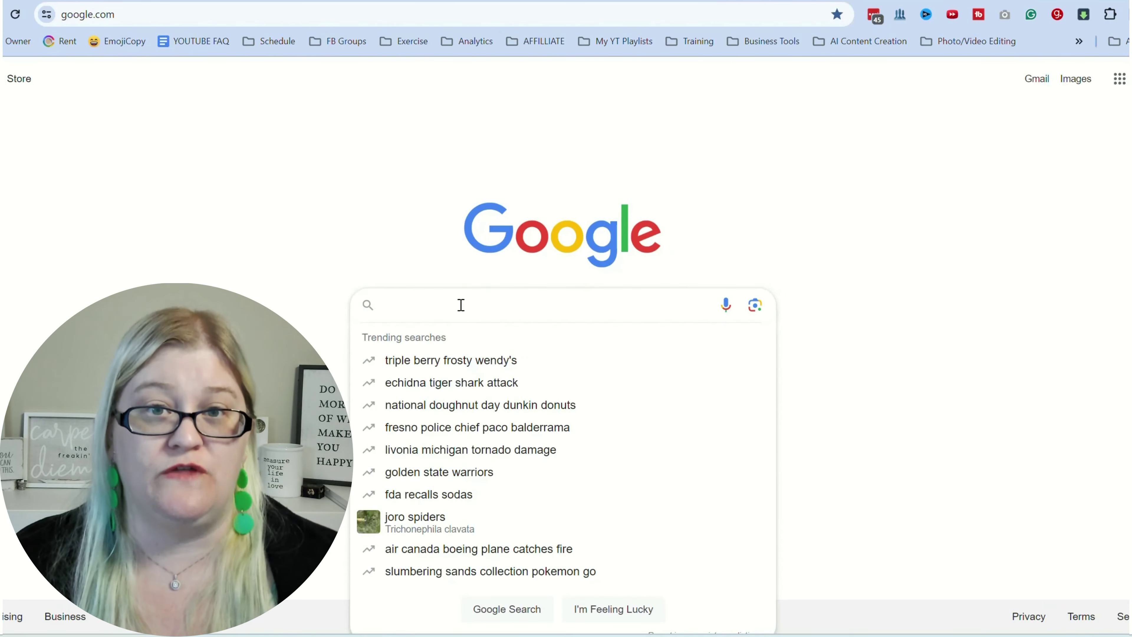
pyautogui.write('How to get')
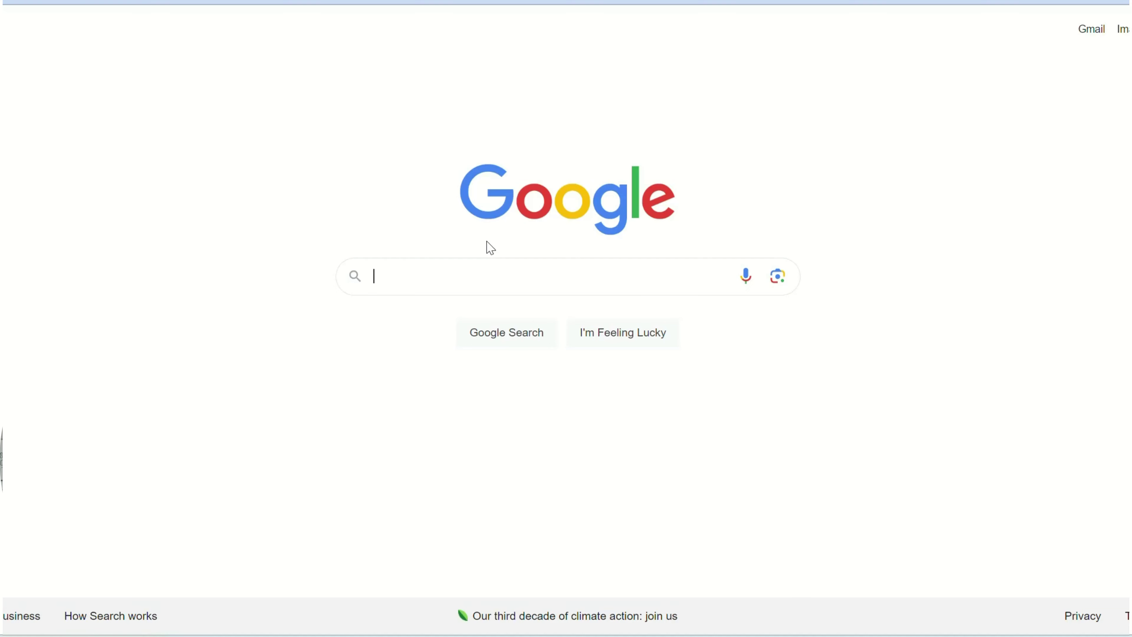
pyautogui.click(450, 275)
pyautogui.write('How to ge')
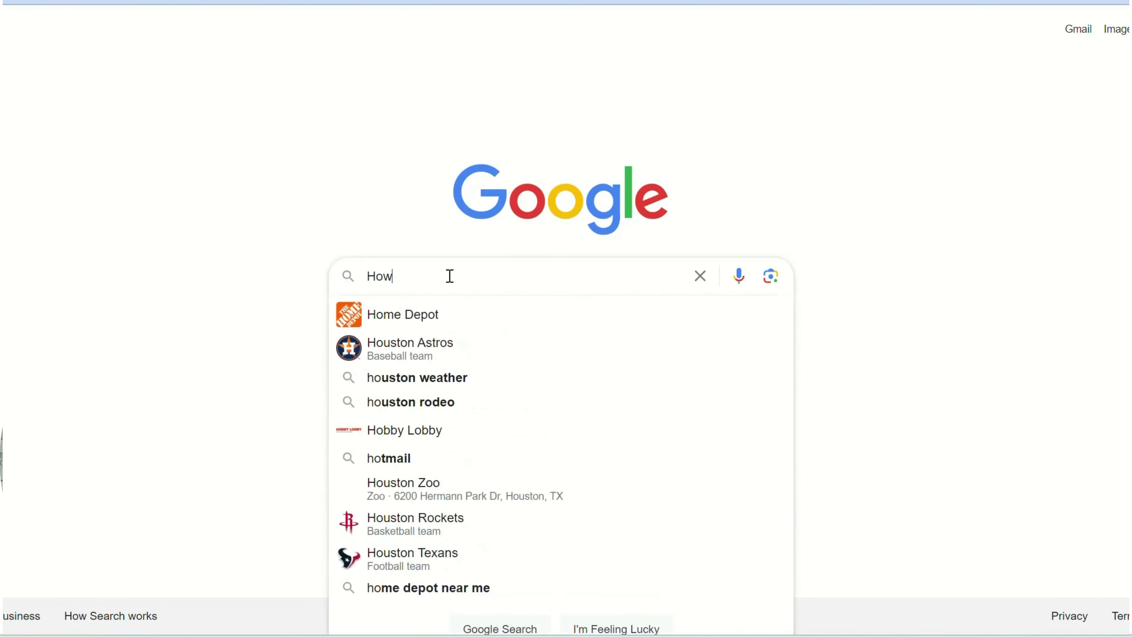
pyautogui.write('t a')
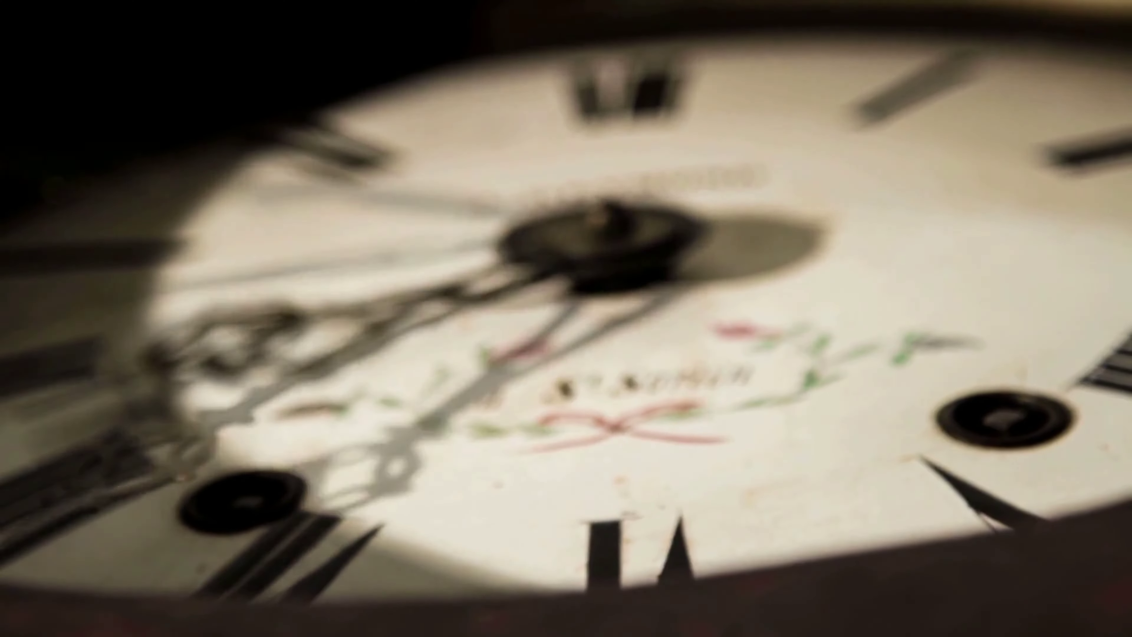